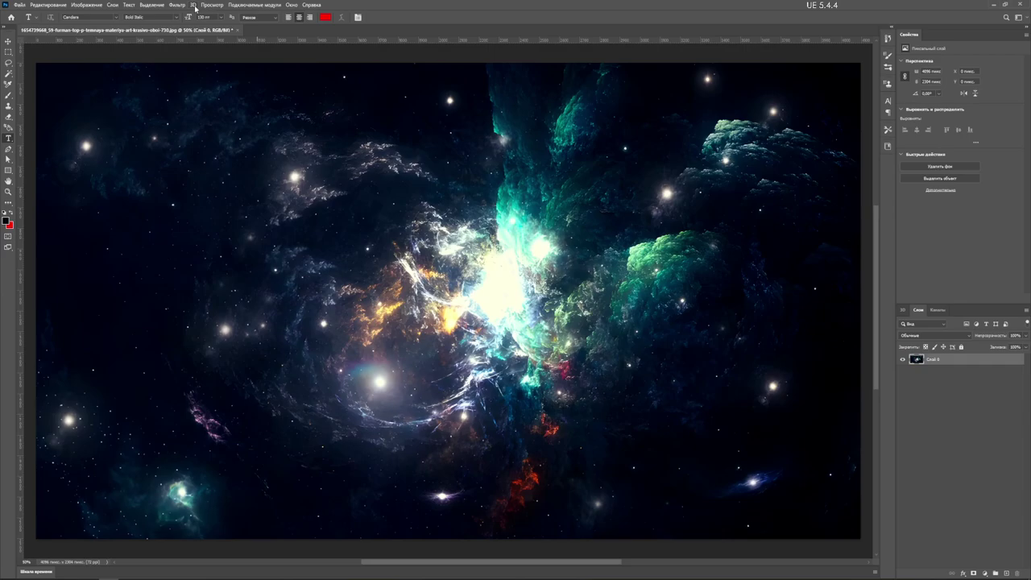
Step: Make Слой 0 a spherical panorama 3D layer via 3D > Spherical Panorama > New Panorama Layer
click(193, 5)
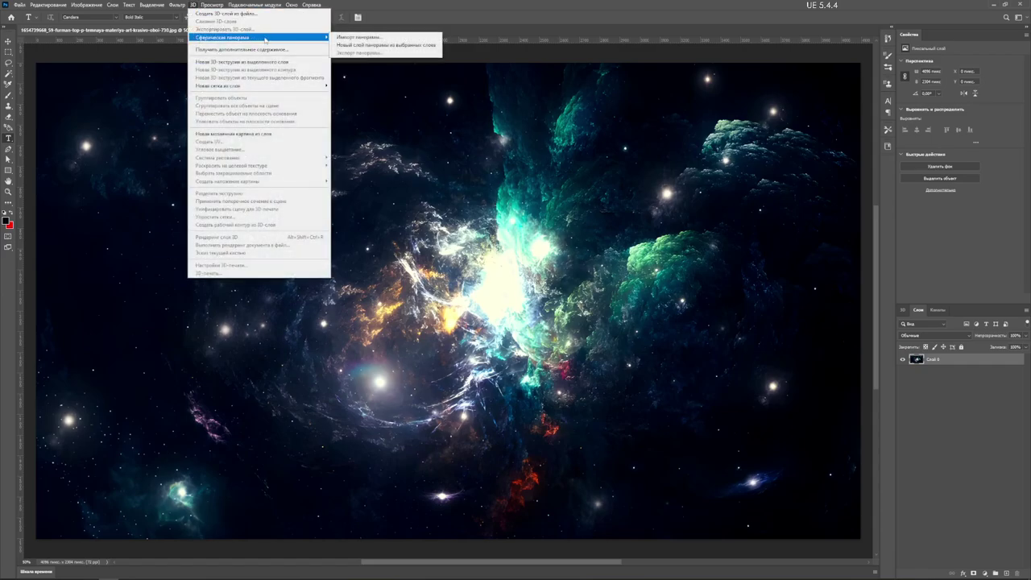
mouse_move(234, 37)
click(355, 46)
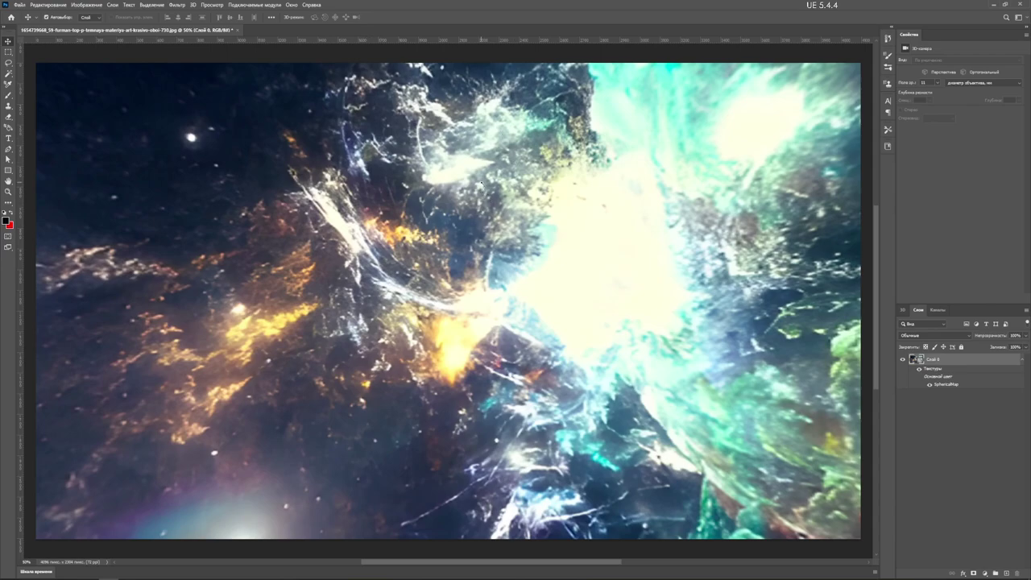
Step: Orbit the panorama down until the pinched seam at the pole is centred
mouse_move(481, 182)
mouse_down()
mouse_move(511, 182)
mouse_move(524, 153)
mouse_up()
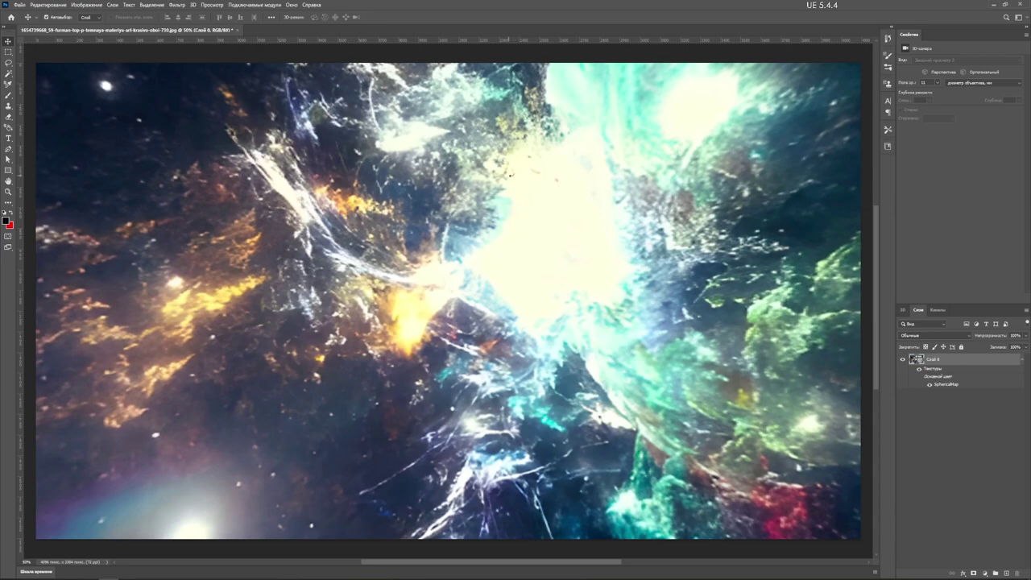
mouse_move(510, 174)
mouse_down()
mouse_move(501, 197)
mouse_move(527, 213)
mouse_move(525, 184)
mouse_move(525, 200)
mouse_up()
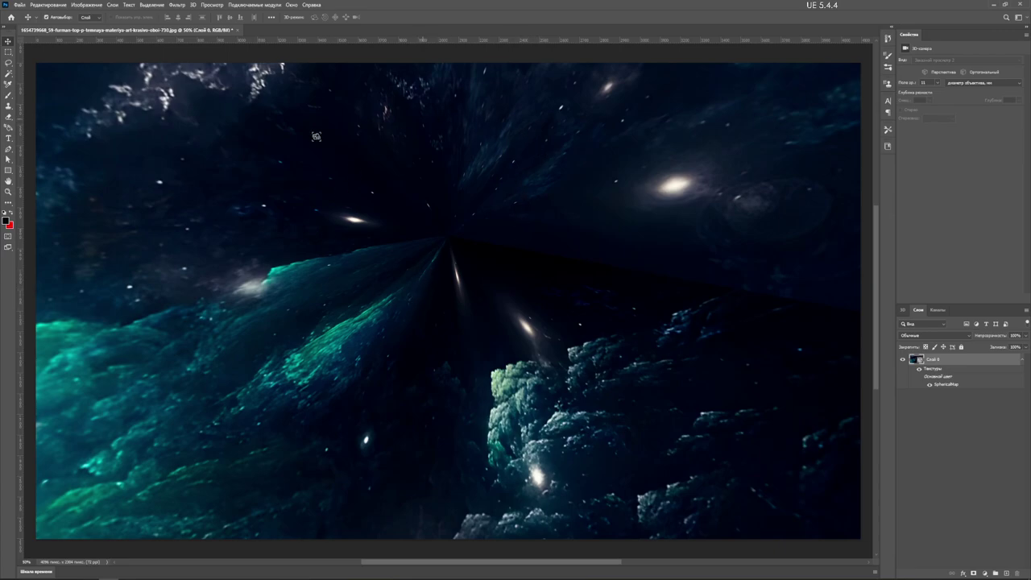
drag(403, 337, 408, 331)
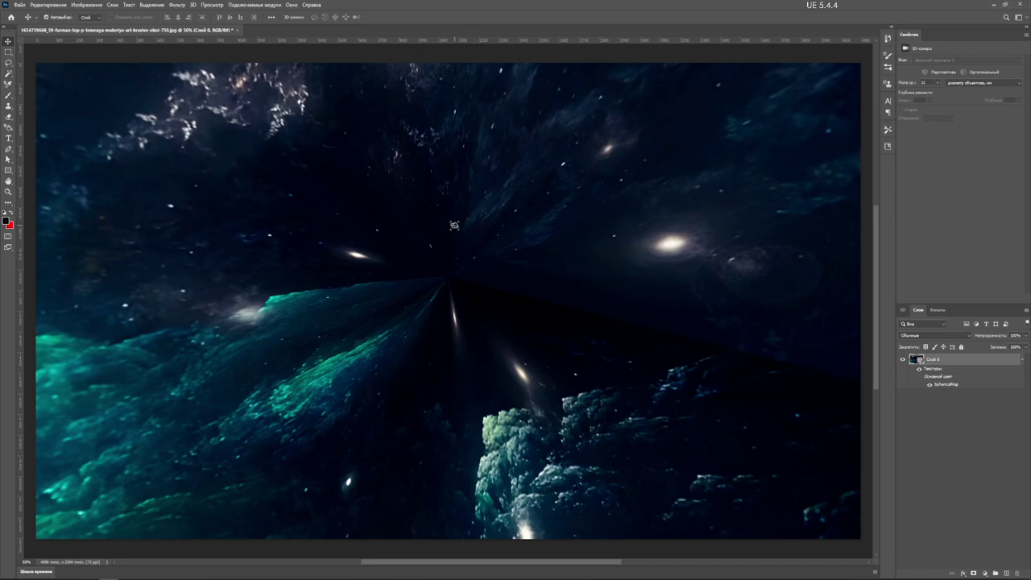
click(8, 64)
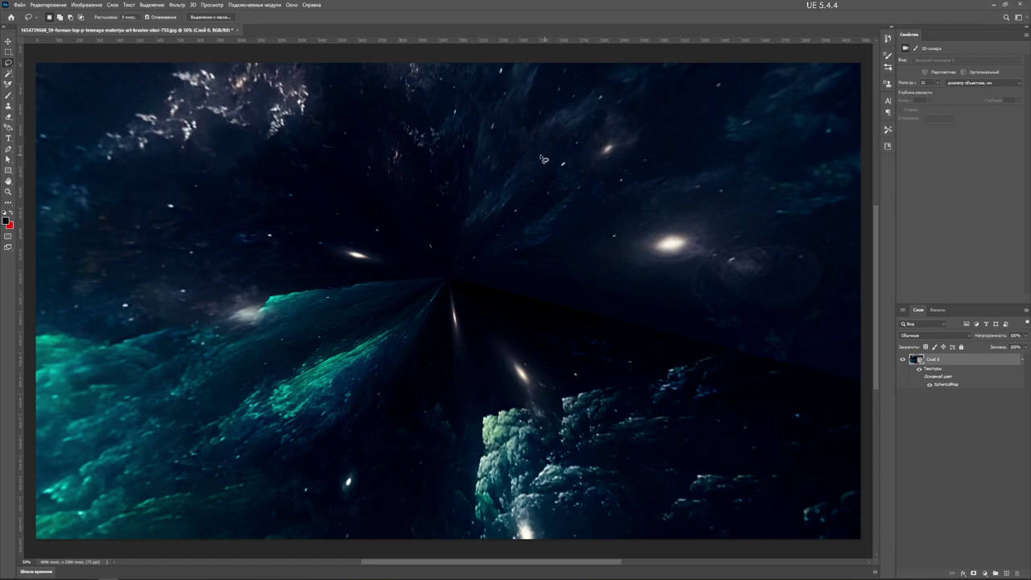
Step: Lasso the pinched pole, Content-Aware fill it, and deselect
mouse_move(539, 155)
mouse_down()
mouse_move(396, 135)
mouse_move(216, 309)
mouse_move(241, 344)
mouse_move(239, 378)
mouse_move(206, 414)
mouse_move(238, 479)
mouse_move(333, 460)
mouse_move(368, 425)
mouse_move(410, 410)
mouse_move(557, 412)
mouse_move(577, 386)
mouse_move(676, 351)
mouse_move(725, 352)
mouse_move(784, 384)
mouse_move(837, 391)
mouse_move(845, 375)
mouse_move(766, 352)
mouse_move(760, 338)
mouse_move(838, 262)
mouse_move(729, 208)
mouse_move(690, 201)
mouse_move(617, 219)
mouse_move(592, 173)
mouse_move(535, 155)
mouse_up()
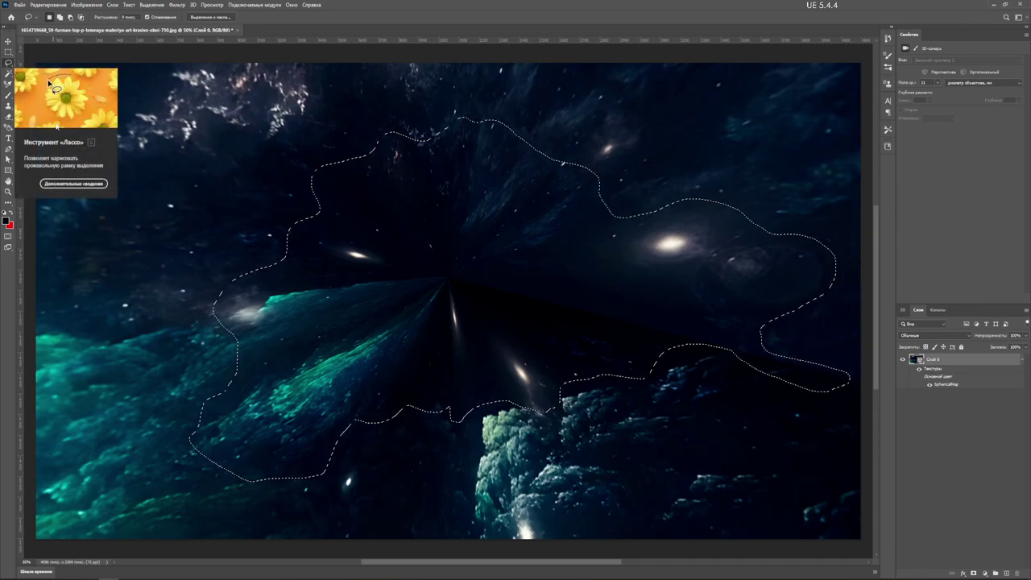
right_click(452, 245)
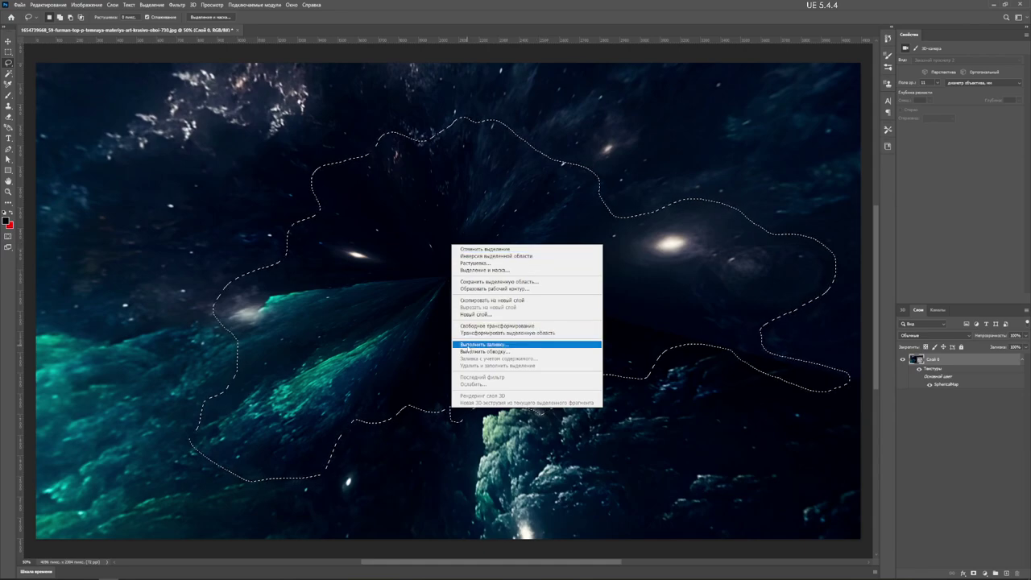
click(483, 344)
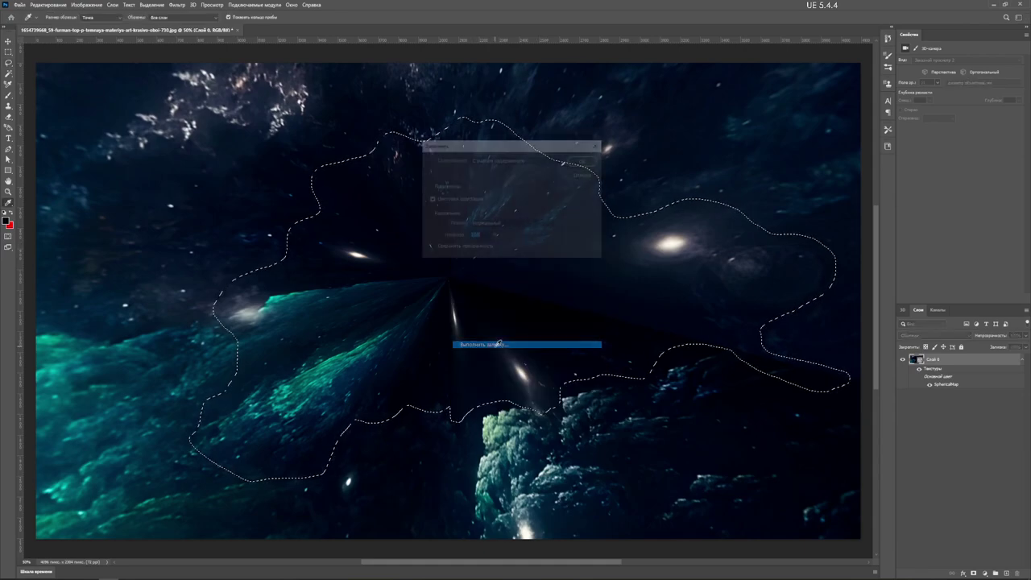
click(583, 162)
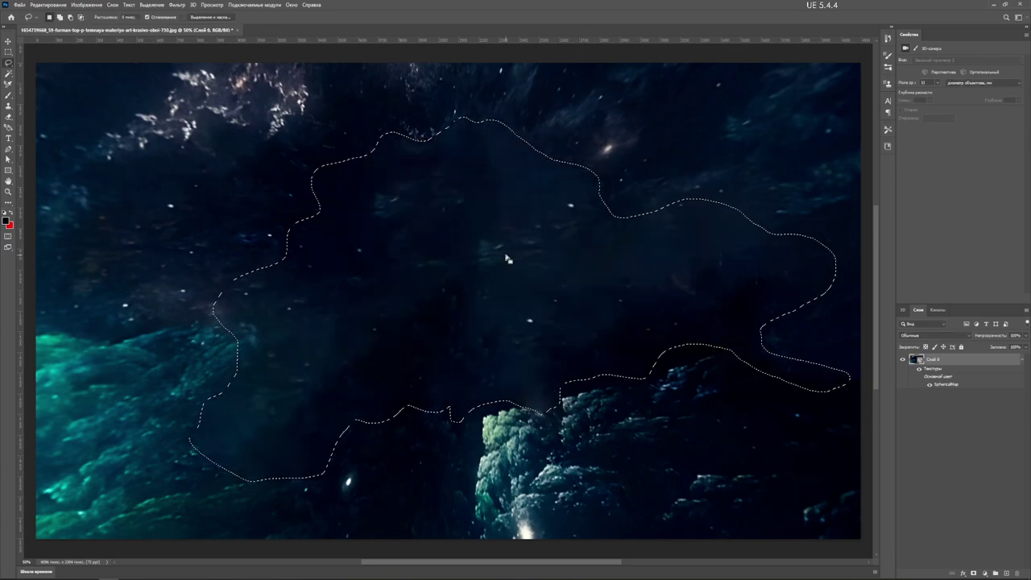
key(ctrl+d)
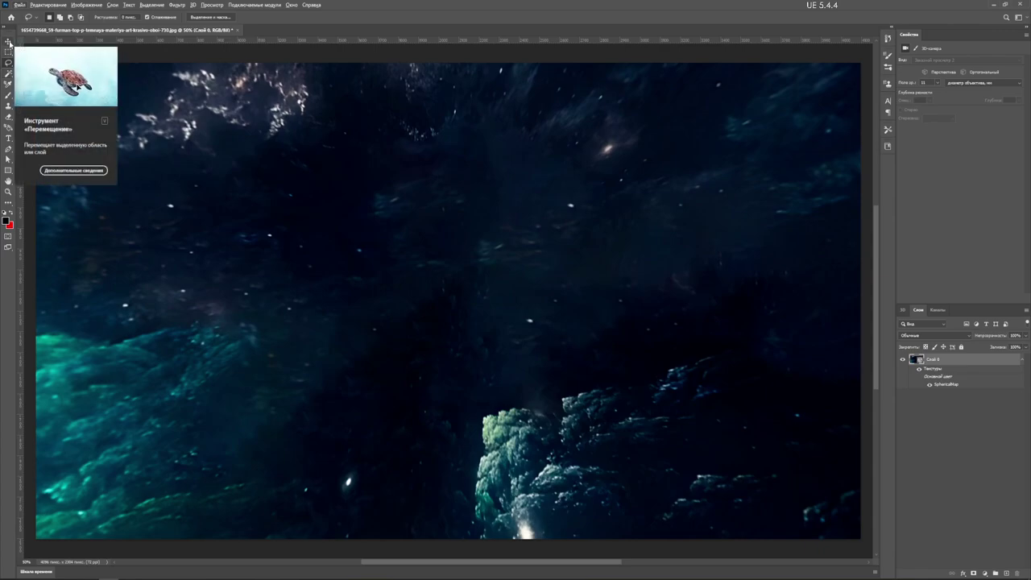
Step: Orbit the panorama past the red nebula to centre the opposite pinched pole
click(8, 42)
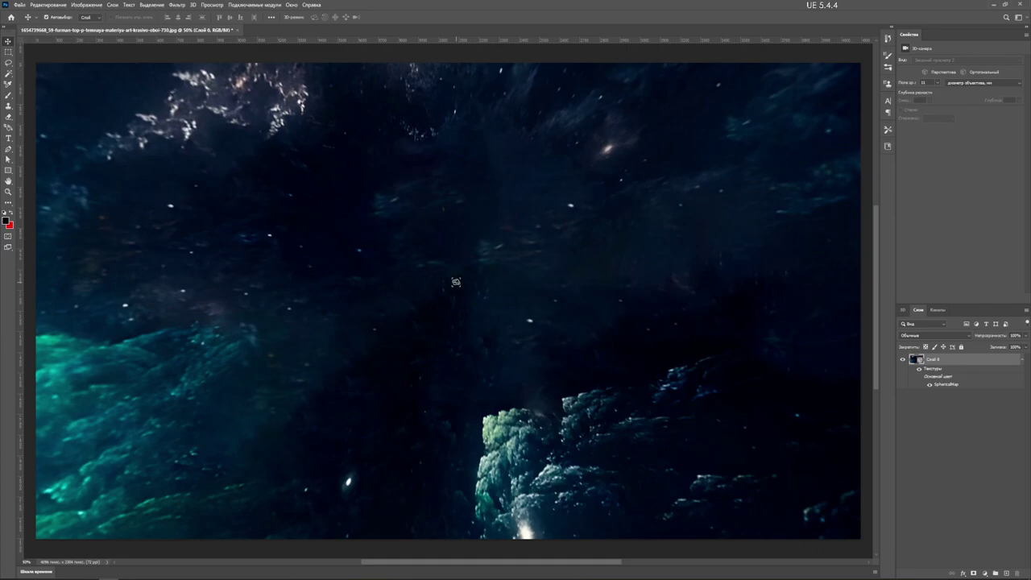
drag(645, 311, 612, 304)
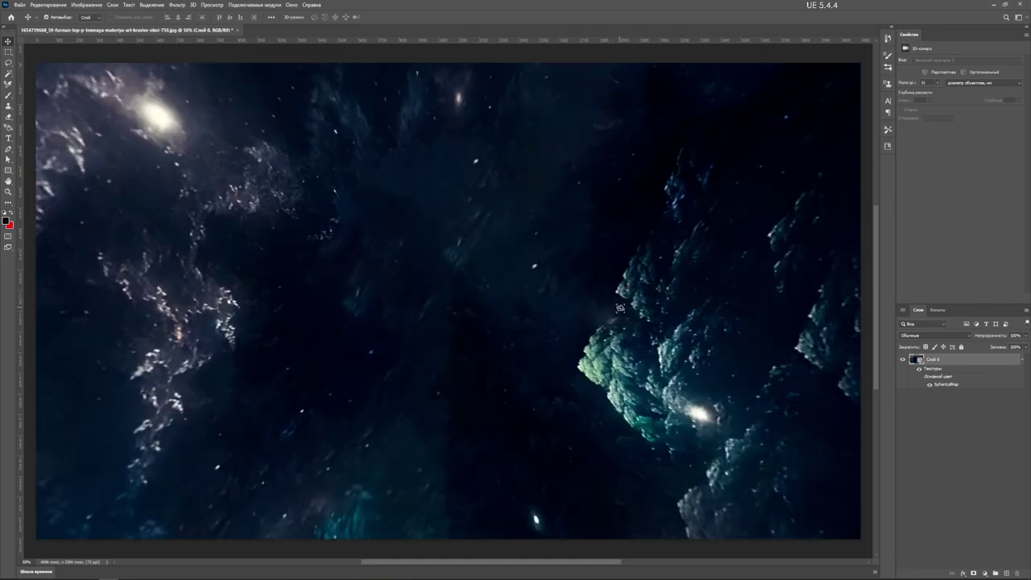
drag(618, 340, 609, 316)
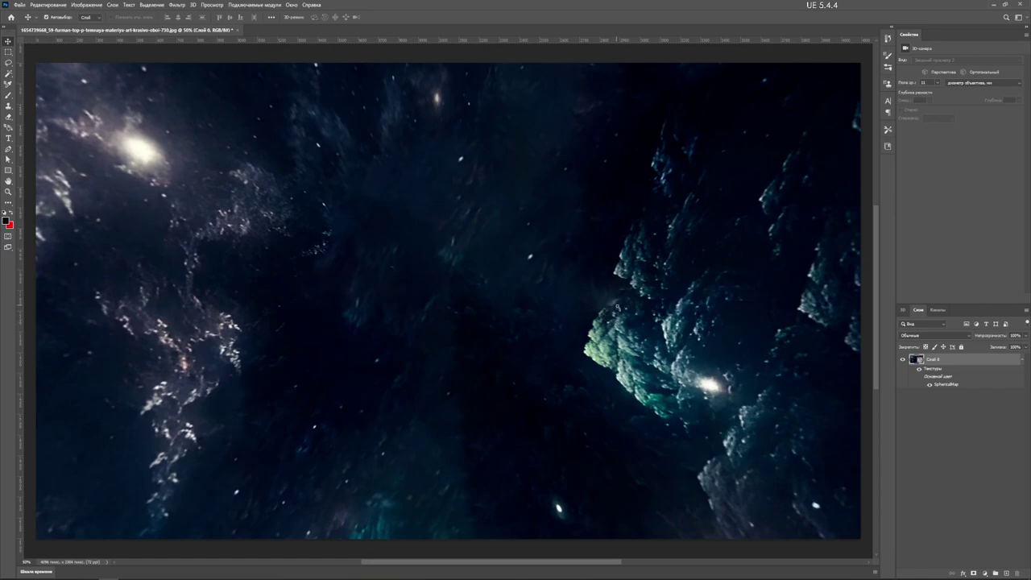
mouse_move(628, 373)
mouse_down()
mouse_move(533, 376)
mouse_move(483, 435)
mouse_up()
mouse_move(482, 382)
mouse_down()
mouse_move(481, 372)
mouse_move(462, 399)
mouse_up()
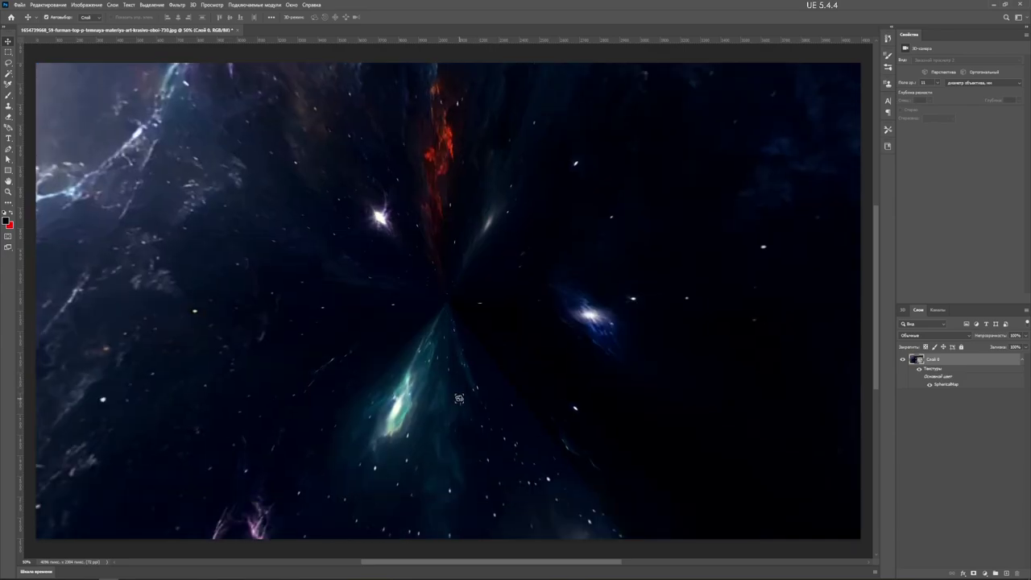
drag(518, 201, 522, 194)
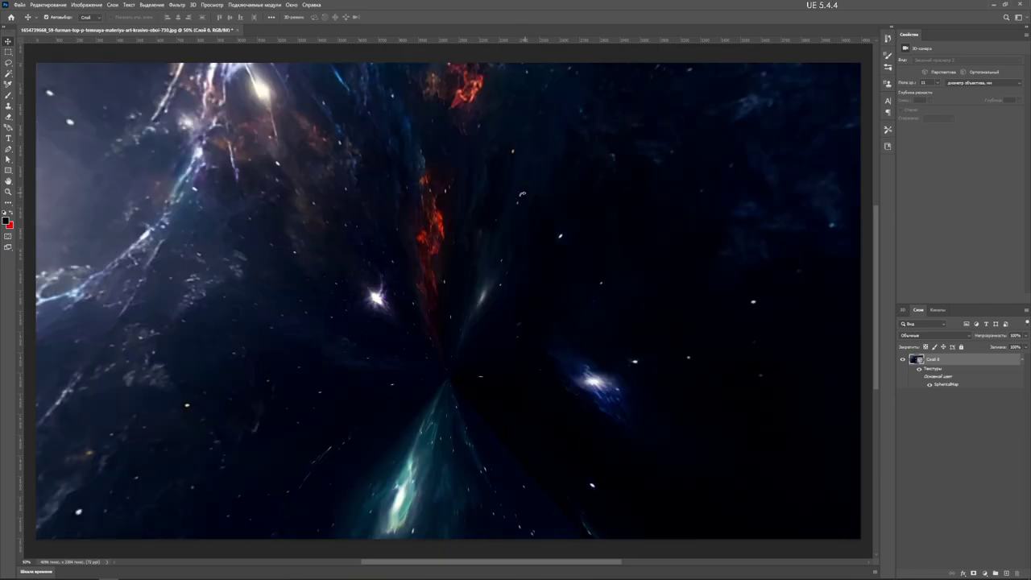
Step: Lasso this pole's pinched seam, Content-Aware fill it, and orbit to inspect the result
click(8, 62)
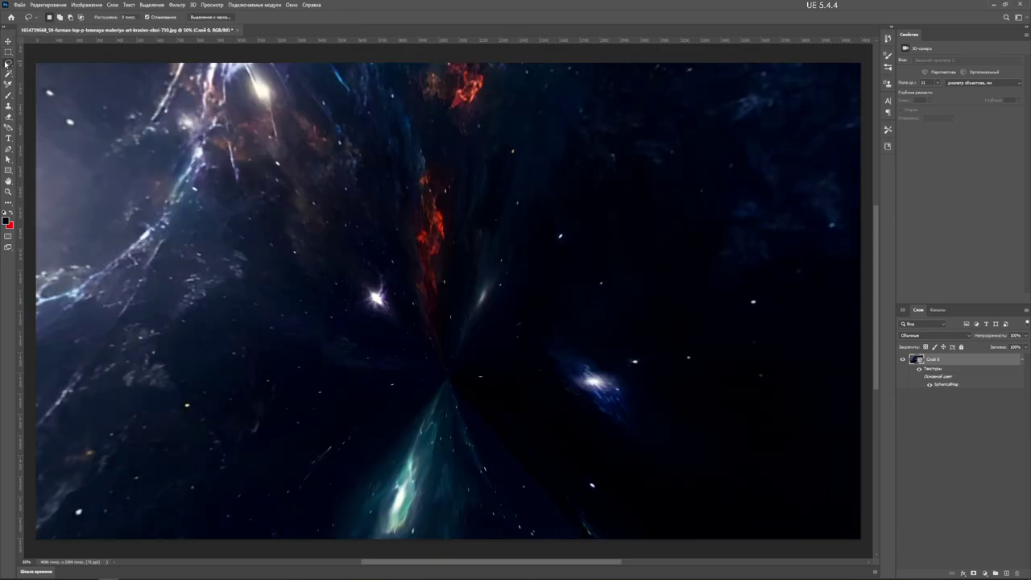
mouse_move(407, 137)
mouse_down()
mouse_move(382, 208)
mouse_move(324, 286)
mouse_move(269, 397)
mouse_move(352, 461)
mouse_move(344, 532)
mouse_move(491, 544)
mouse_move(542, 509)
mouse_move(533, 481)
mouse_move(623, 454)
mouse_move(624, 332)
mouse_move(514, 235)
mouse_move(506, 193)
mouse_move(498, 202)
mouse_up()
right_click(459, 285)
click(487, 400)
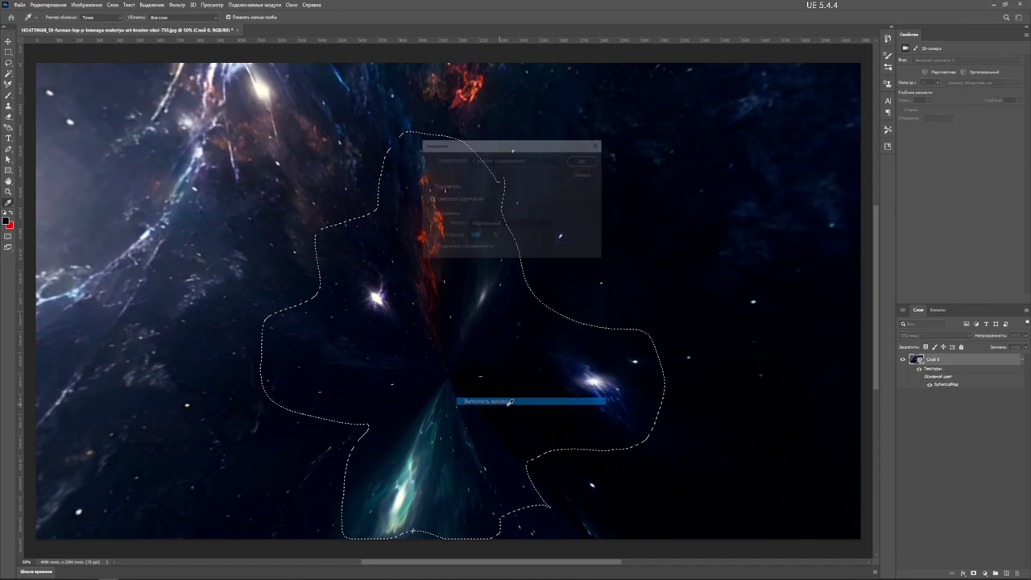
click(585, 163)
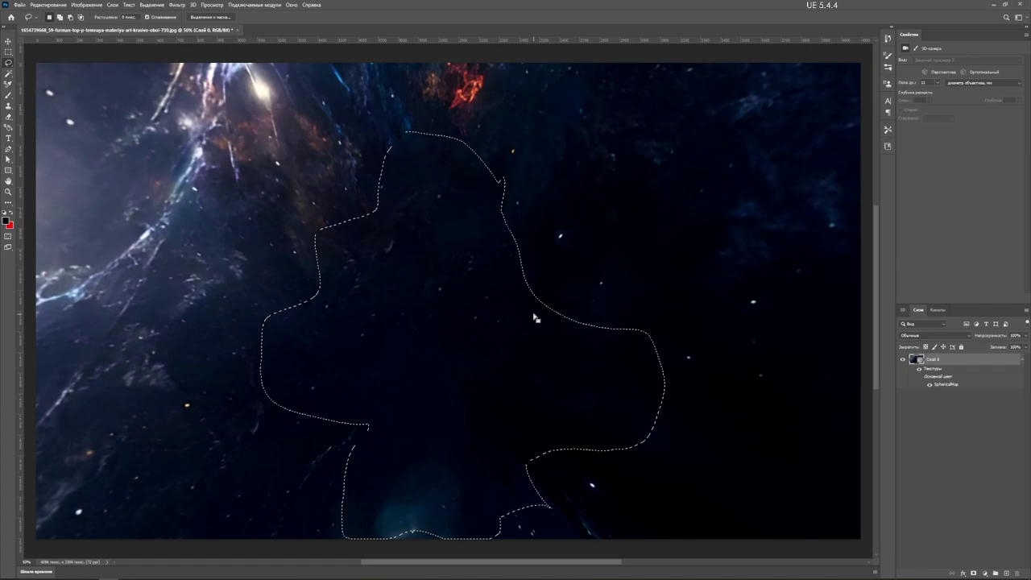
key(v)
mouse_move(631, 375)
mouse_down()
mouse_move(687, 390)
mouse_move(687, 404)
mouse_up()
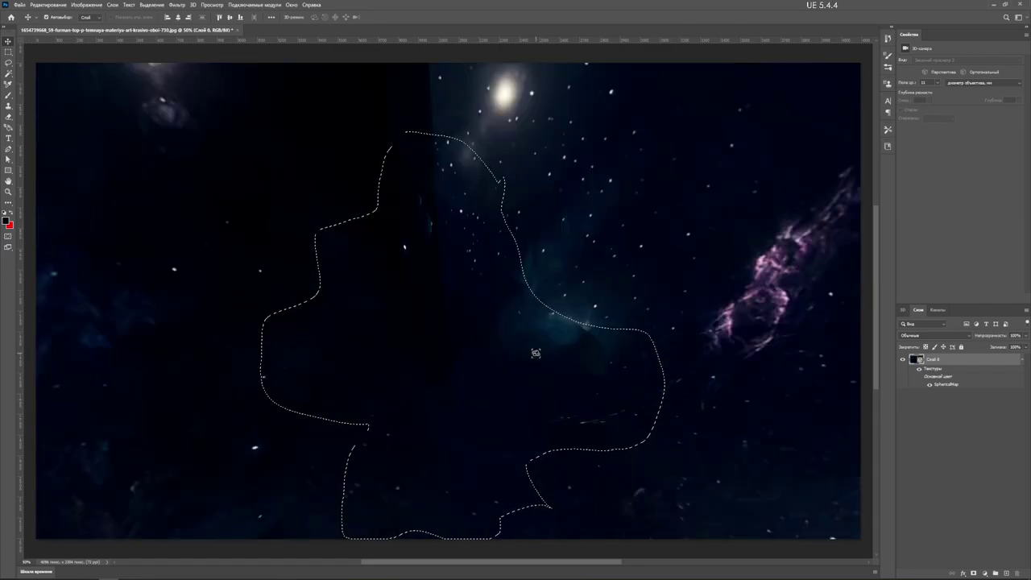
Step: Lasso the leftover seam beside the bright galaxy, Content-Aware fill it, deselect, and orbit to check
click(8, 62)
click(594, 236)
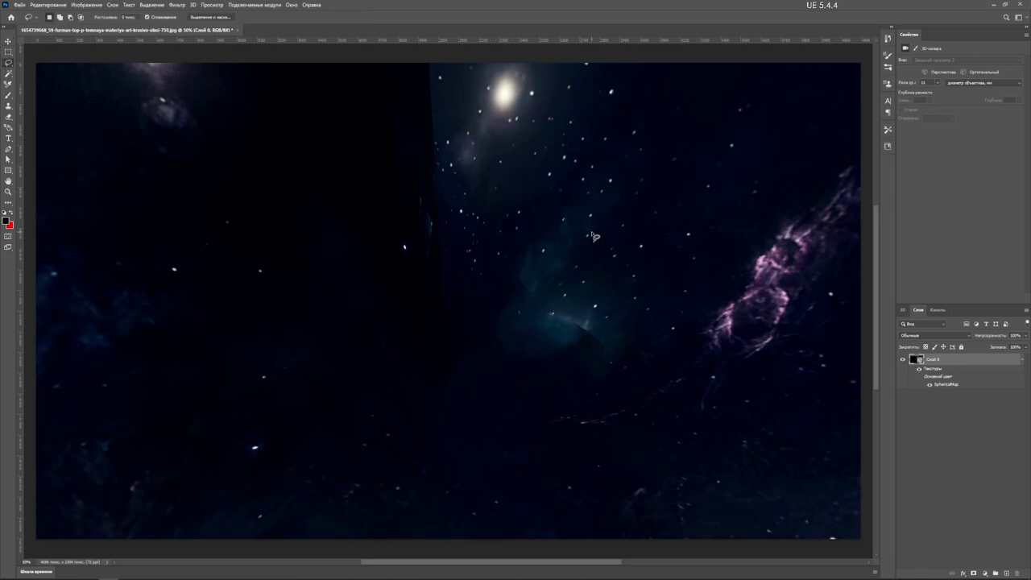
mouse_move(637, 298)
mouse_down()
mouse_move(559, 207)
mouse_move(456, 346)
mouse_move(472, 82)
mouse_move(364, 156)
mouse_move(392, 368)
mouse_move(546, 426)
mouse_move(636, 341)
mouse_move(637, 298)
mouse_up()
right_click(562, 322)
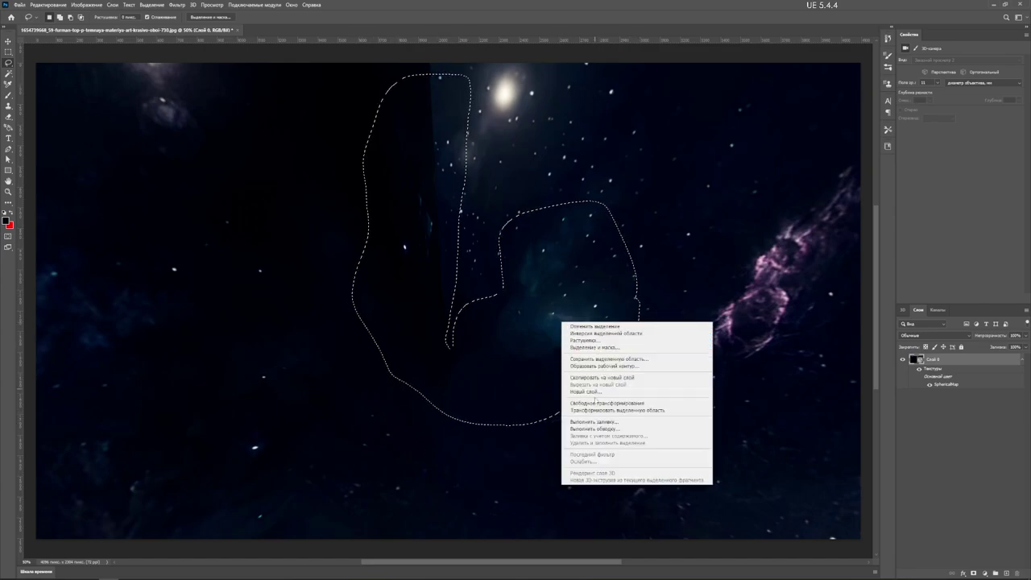
click(596, 422)
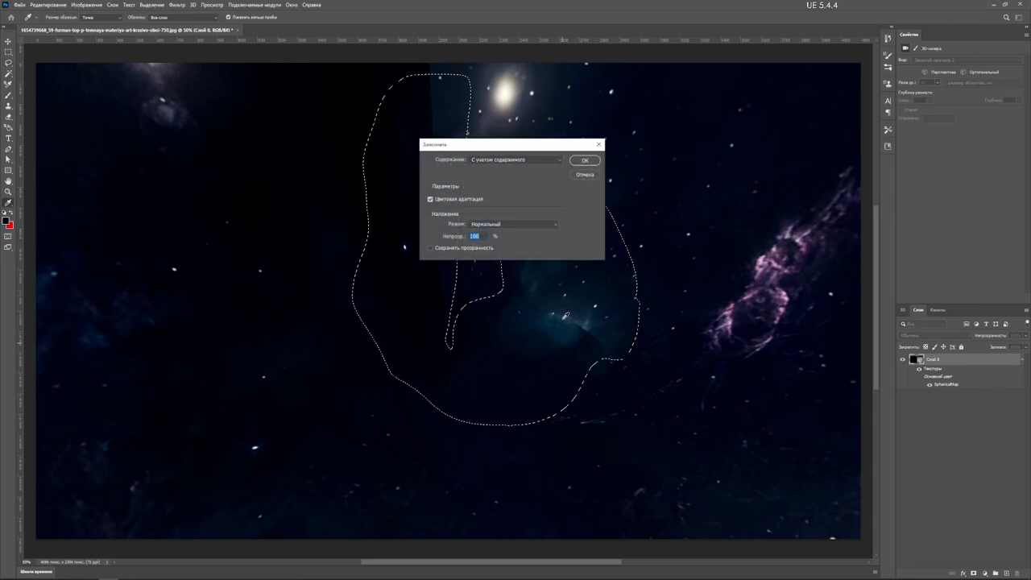
click(588, 158)
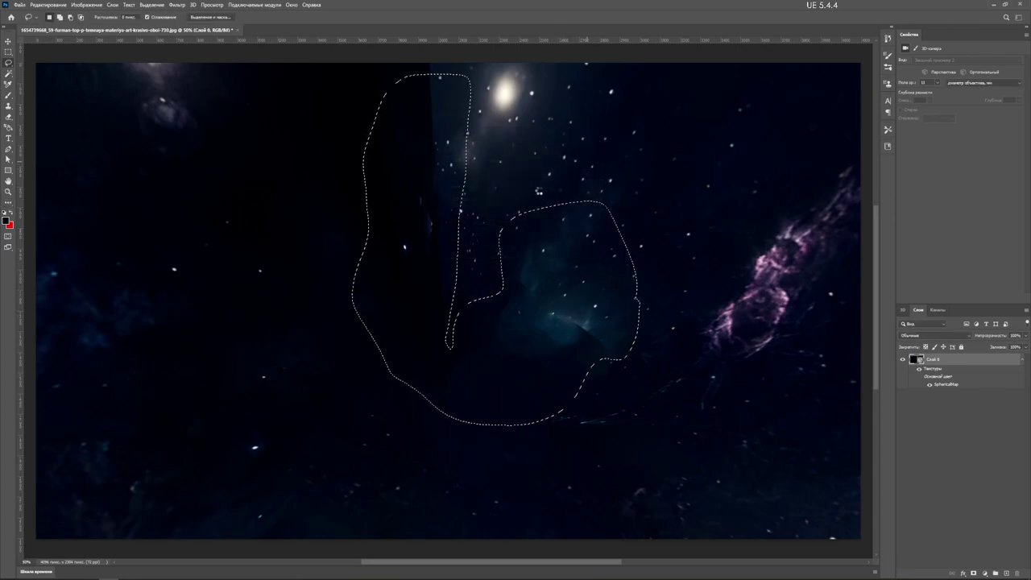
key(ctrl+d)
key(v)
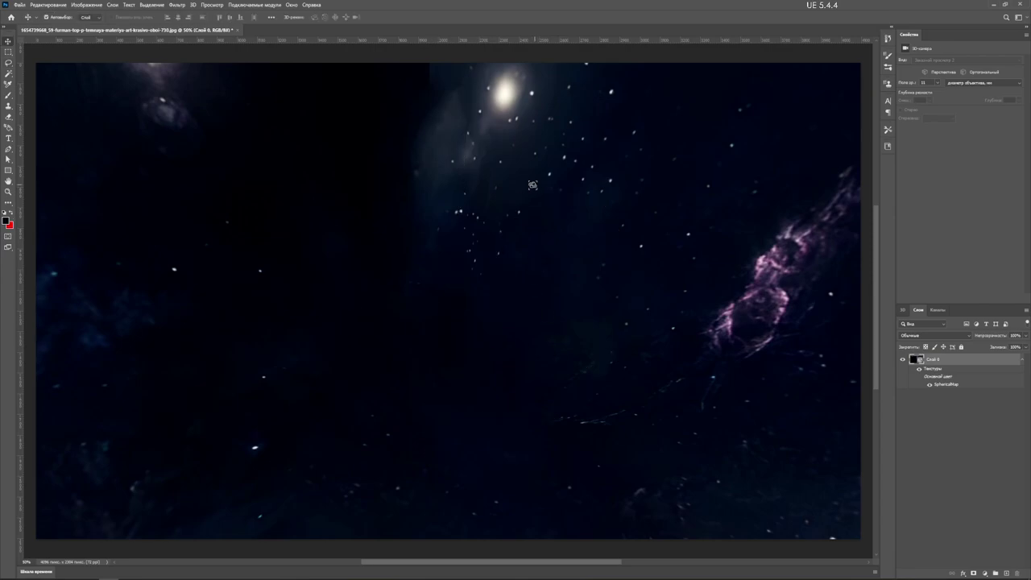
drag(483, 151, 481, 174)
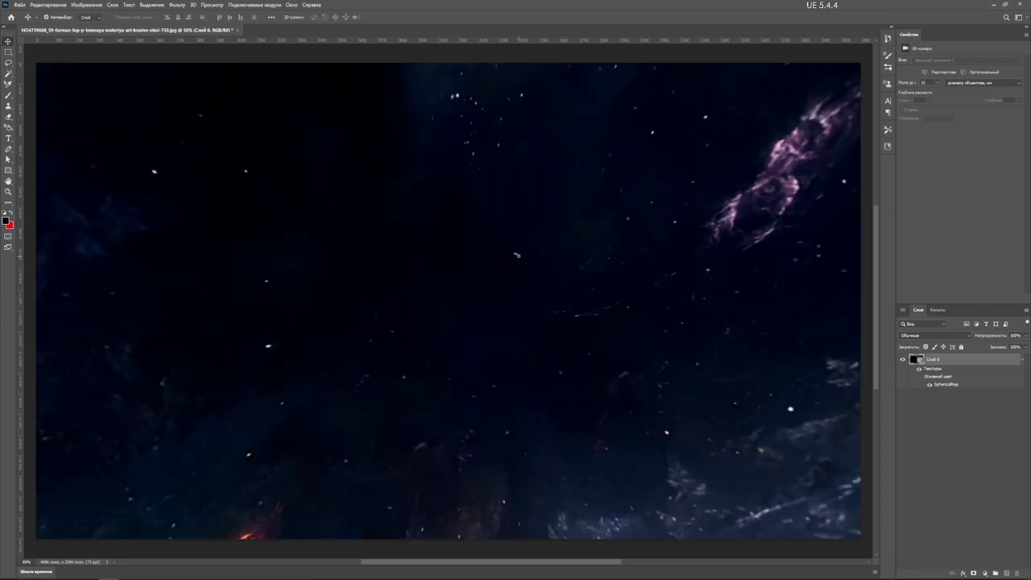
drag(521, 268, 510, 233)
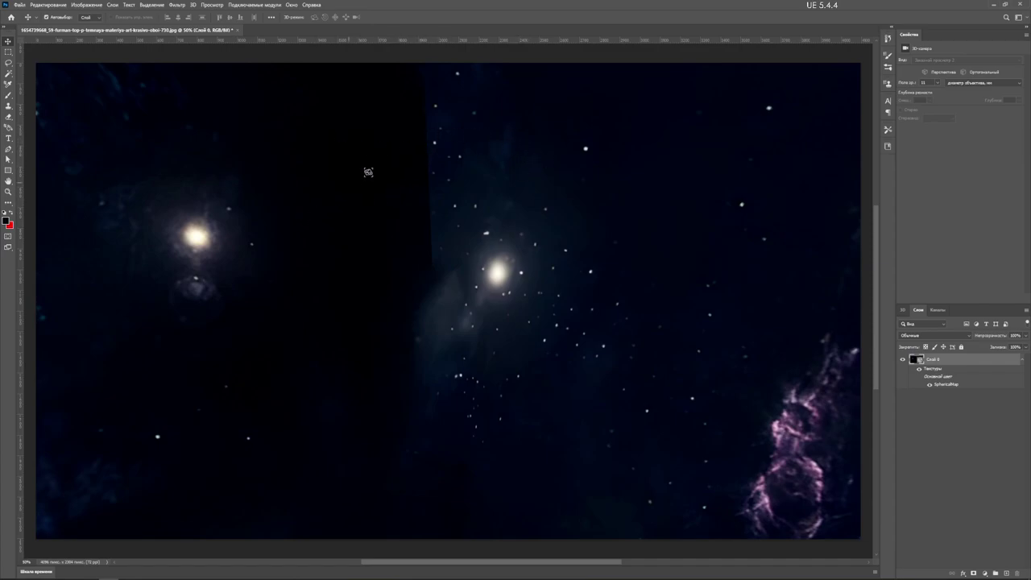
Step: Lasso the seam down the middle and open Fill, closing it without filling
click(8, 68)
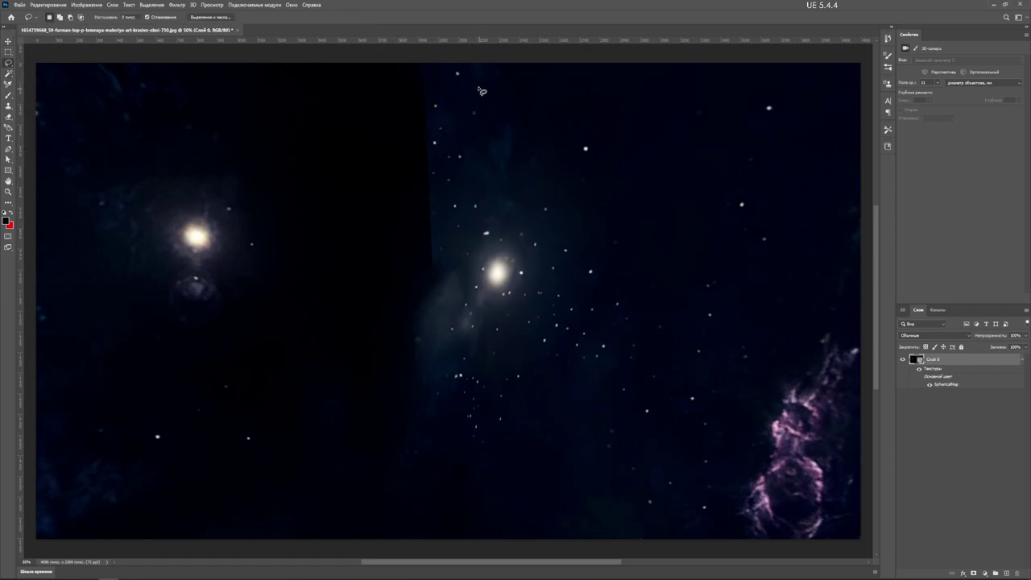
mouse_move(481, 91)
mouse_down()
mouse_move(317, 489)
mouse_move(521, 497)
mouse_move(617, 333)
mouse_move(603, 202)
mouse_move(542, 118)
mouse_move(480, 83)
mouse_up()
right_click(450, 196)
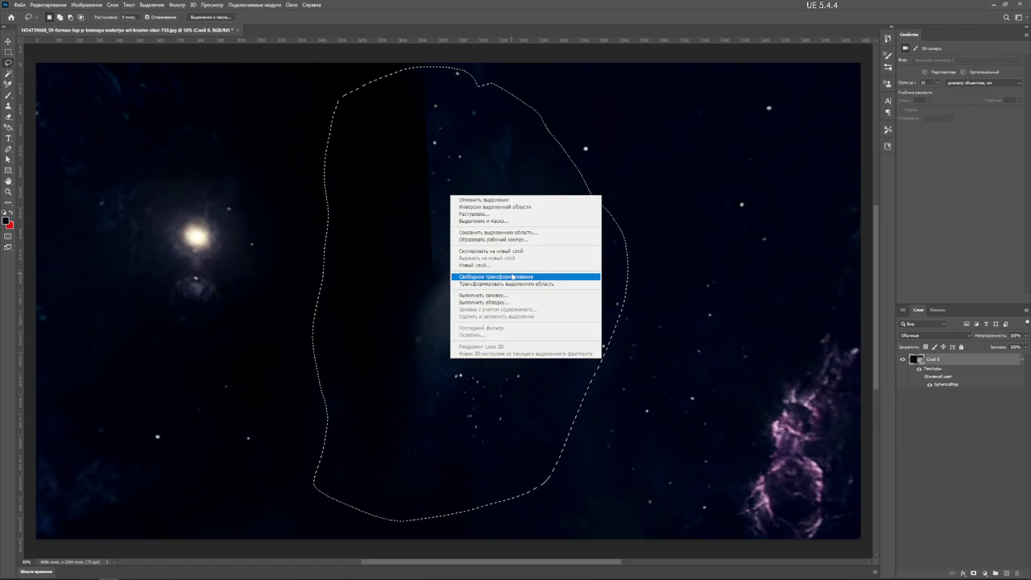
click(484, 295)
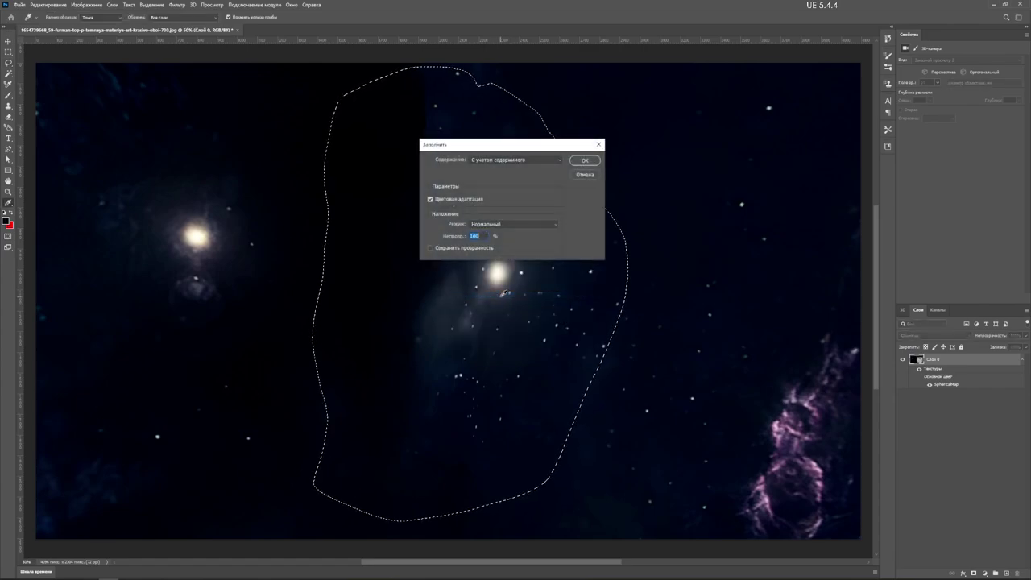
click(583, 175)
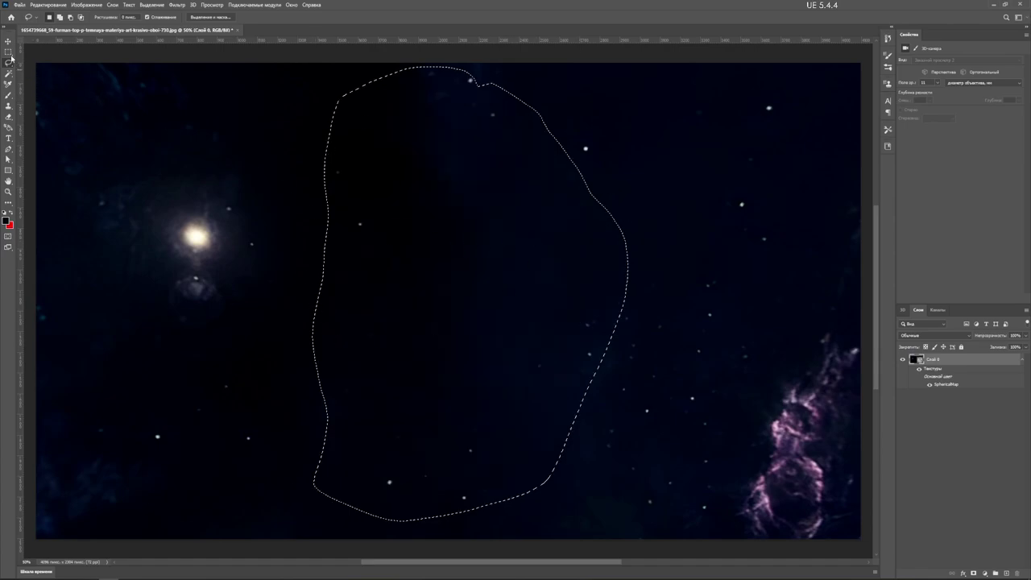
Step: Orbit the nebula upward, Content-Aware fill the dark seam selection, and deselect
key(v)
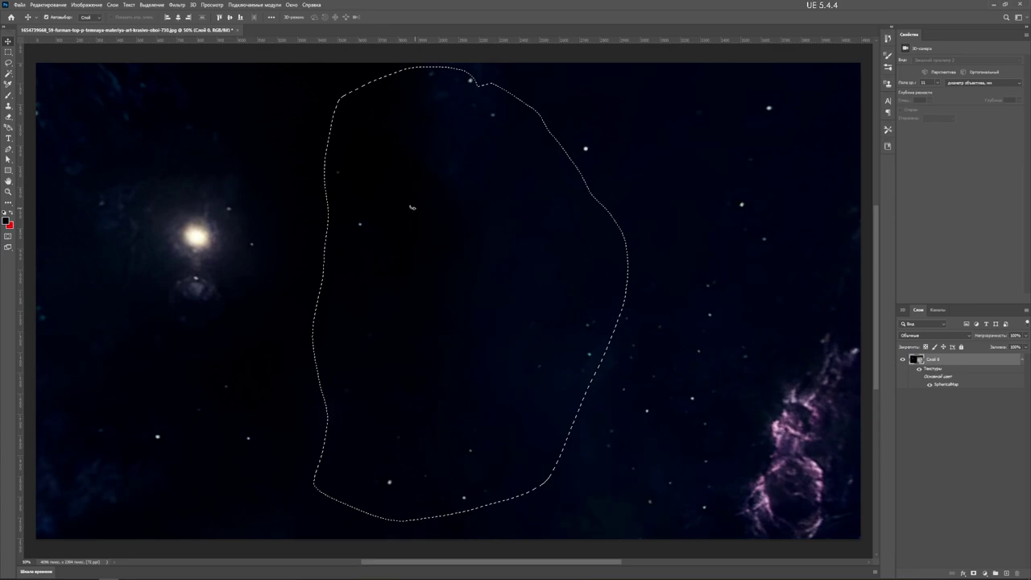
drag(412, 207, 415, 208)
mouse_move(425, 254)
mouse_down()
mouse_move(422, 178)
mouse_move(457, 209)
mouse_up()
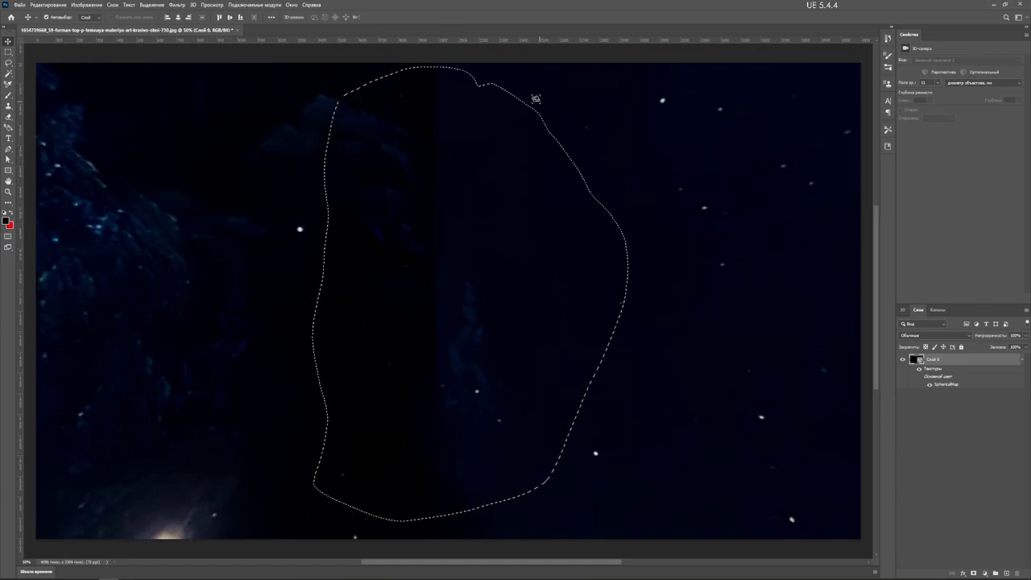
click(10, 65)
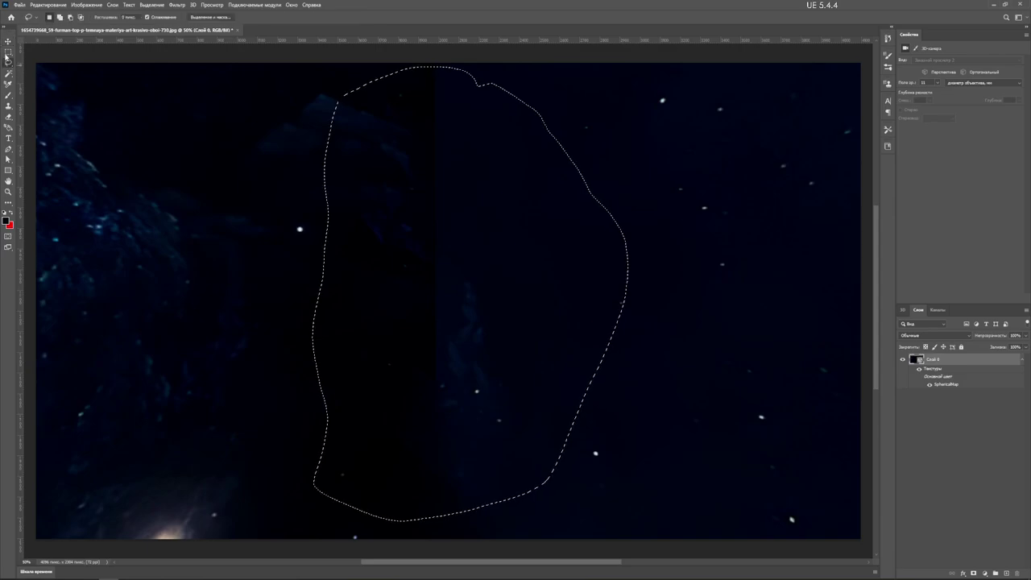
right_click(419, 183)
click(476, 283)
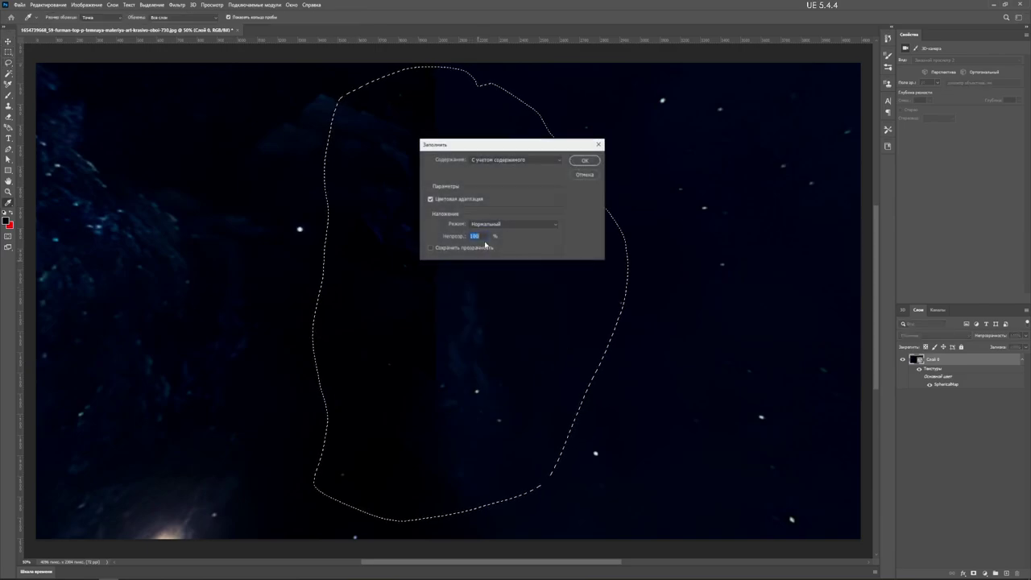
click(579, 161)
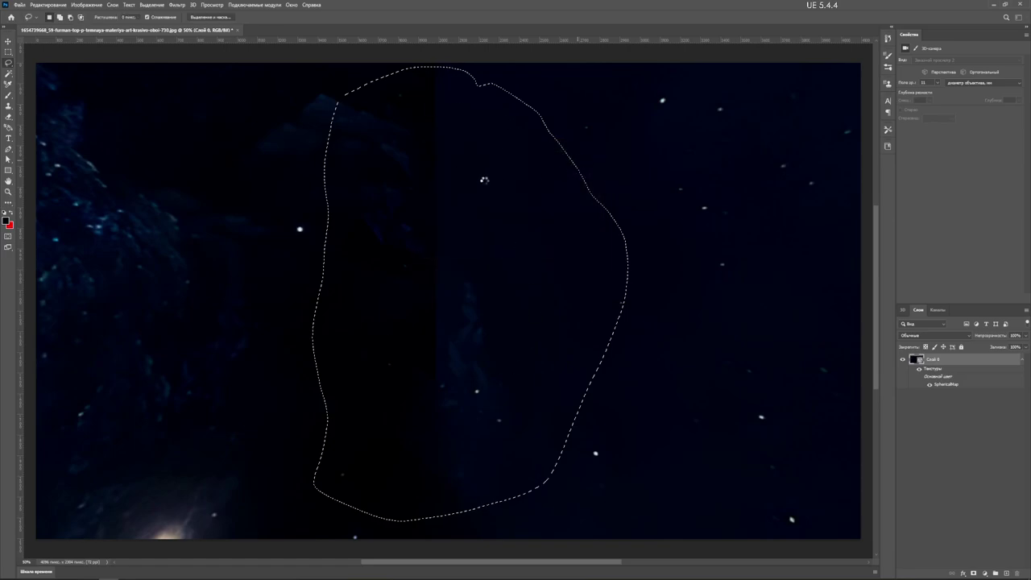
key(ctrl+d)
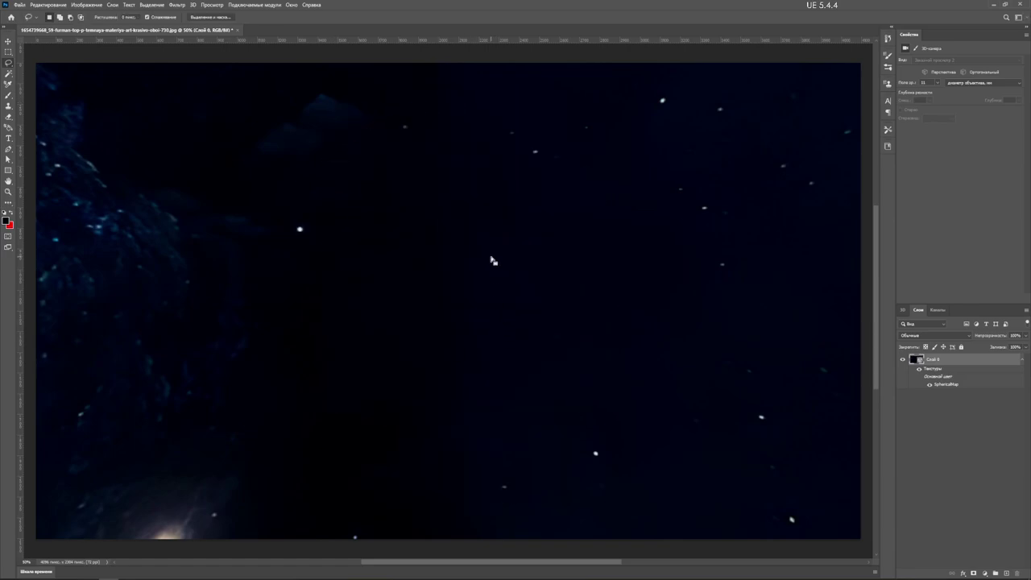
Step: Rotate the nebula to the top, lasso the central dark patch, Content-Aware fill it, deselect
click(9, 42)
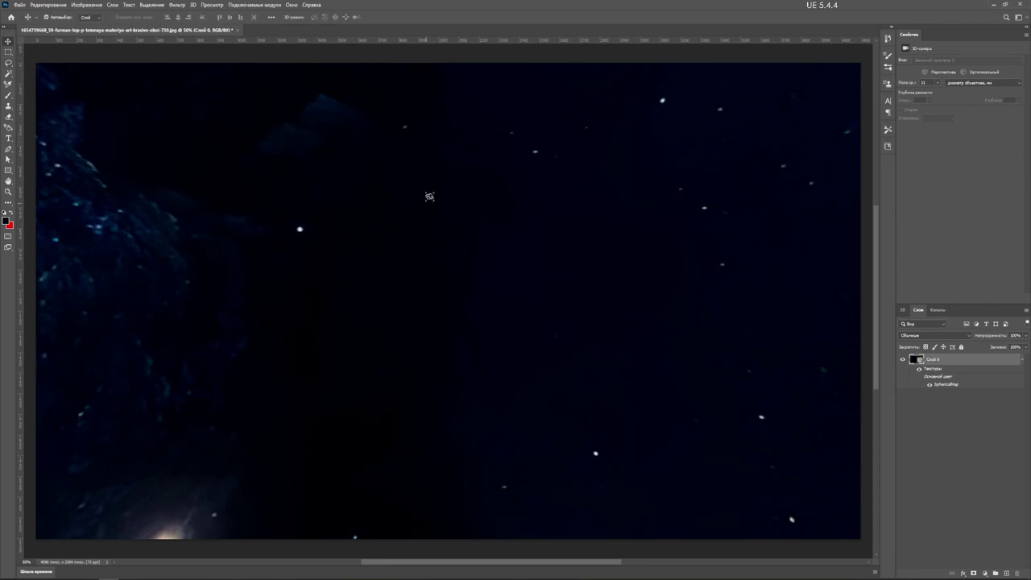
drag(437, 195, 438, 180)
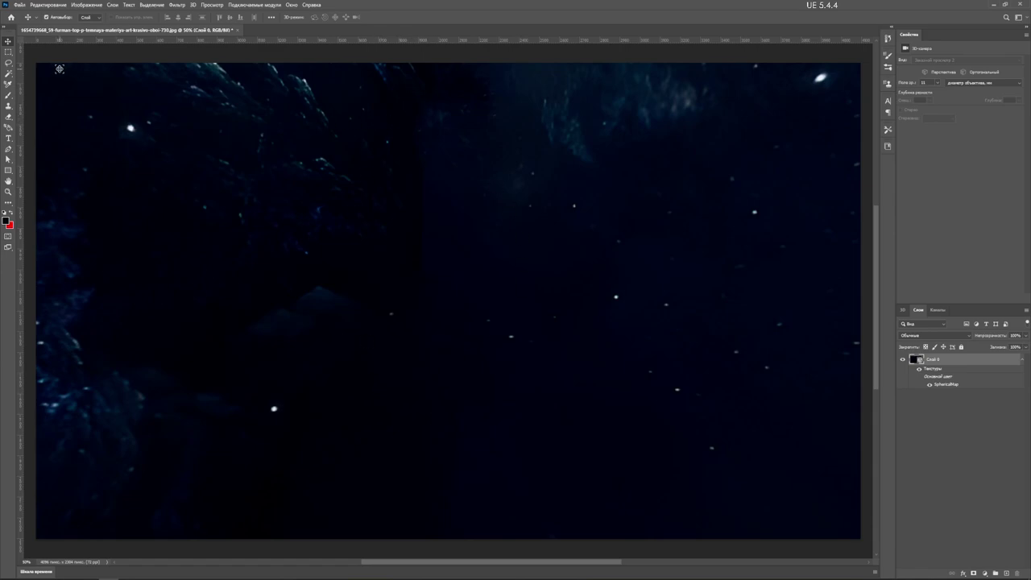
click(11, 64)
drag(495, 110, 357, 377)
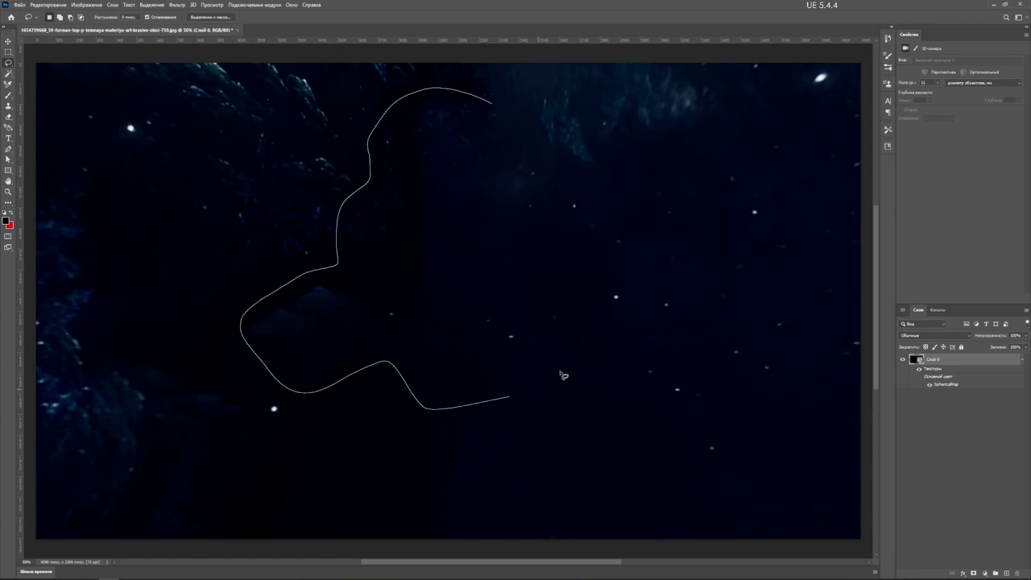
drag(357, 376, 509, 116)
right_click(490, 194)
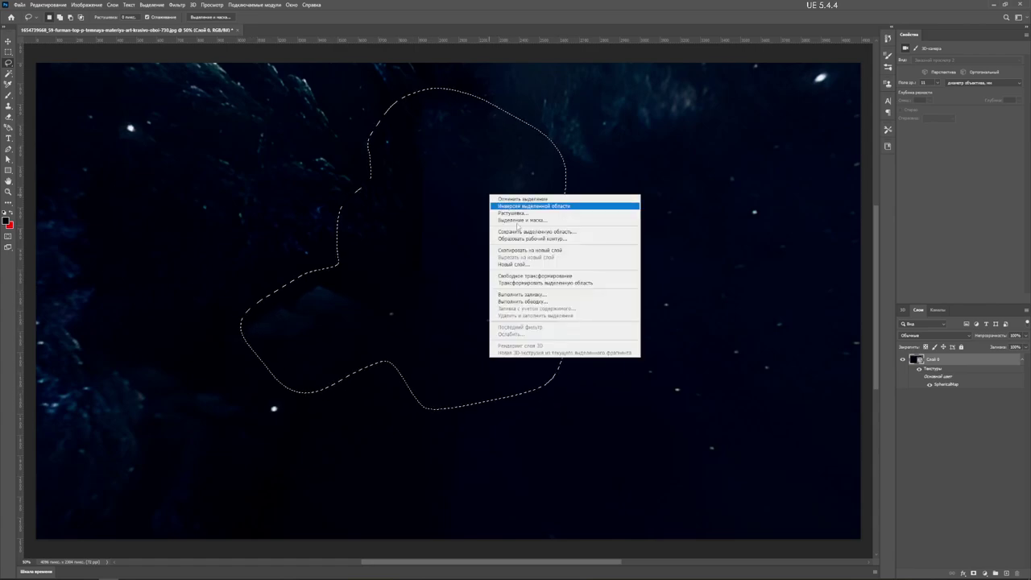
click(541, 295)
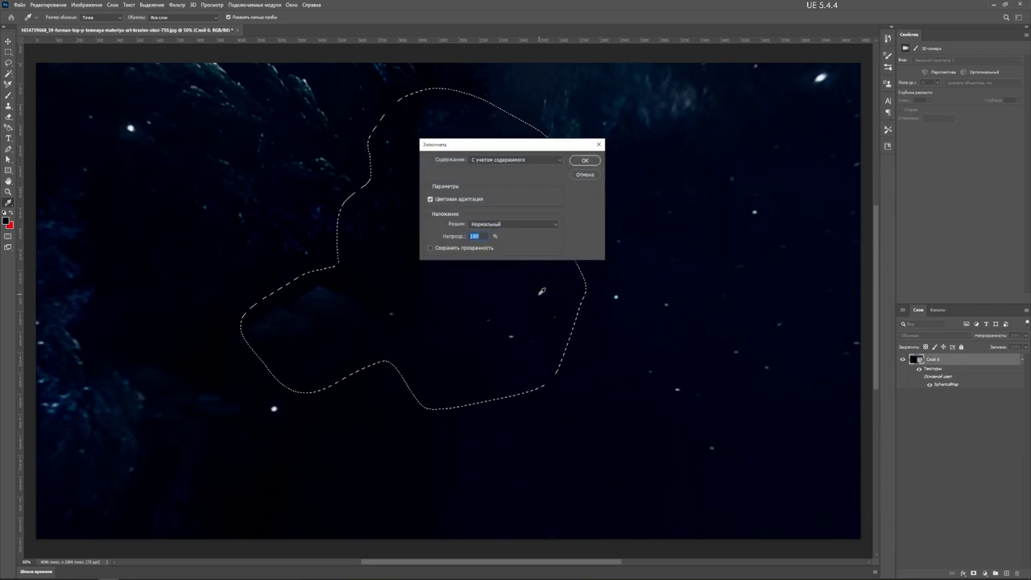
click(586, 163)
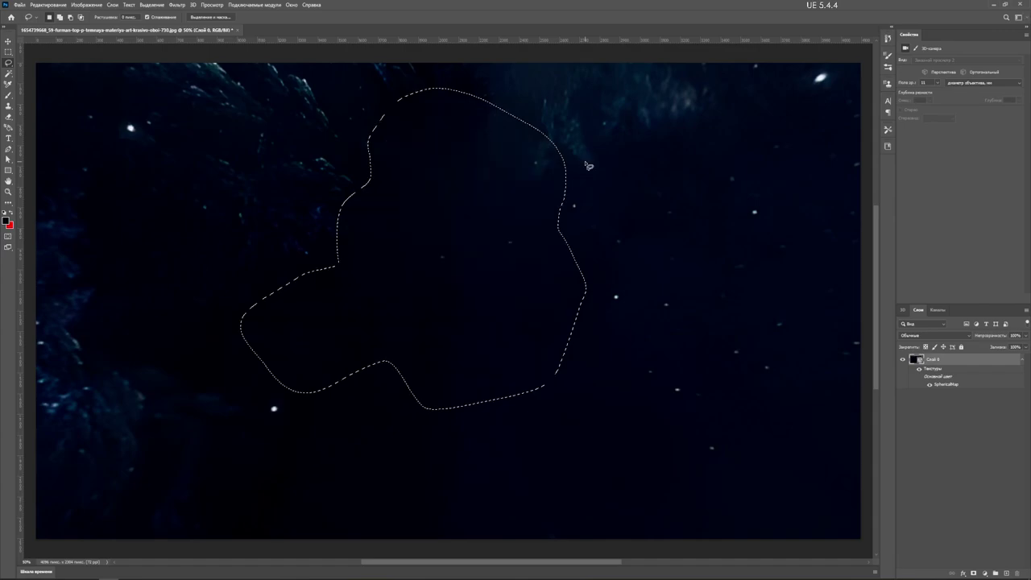
key(ctrl+d)
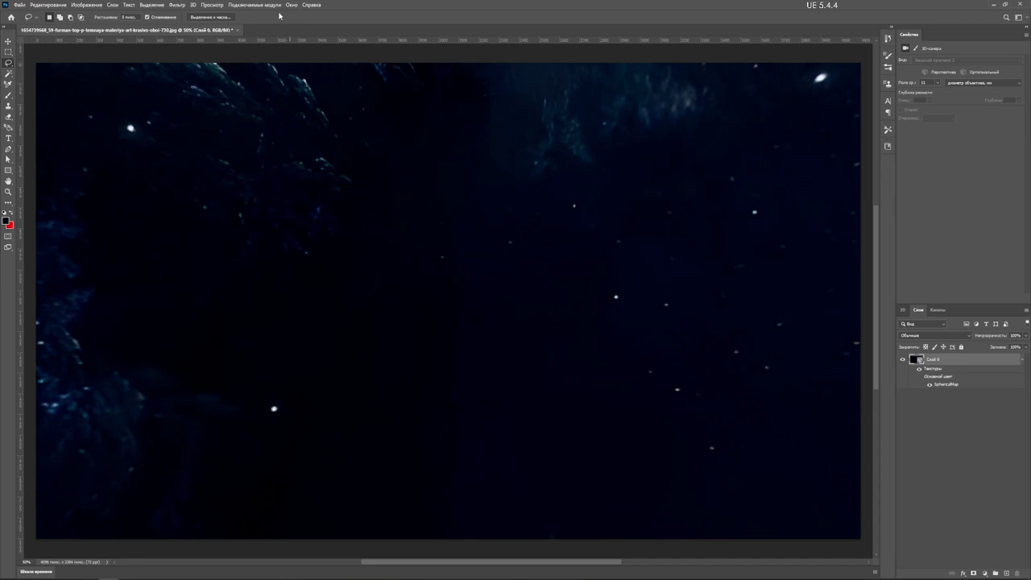
click(8, 41)
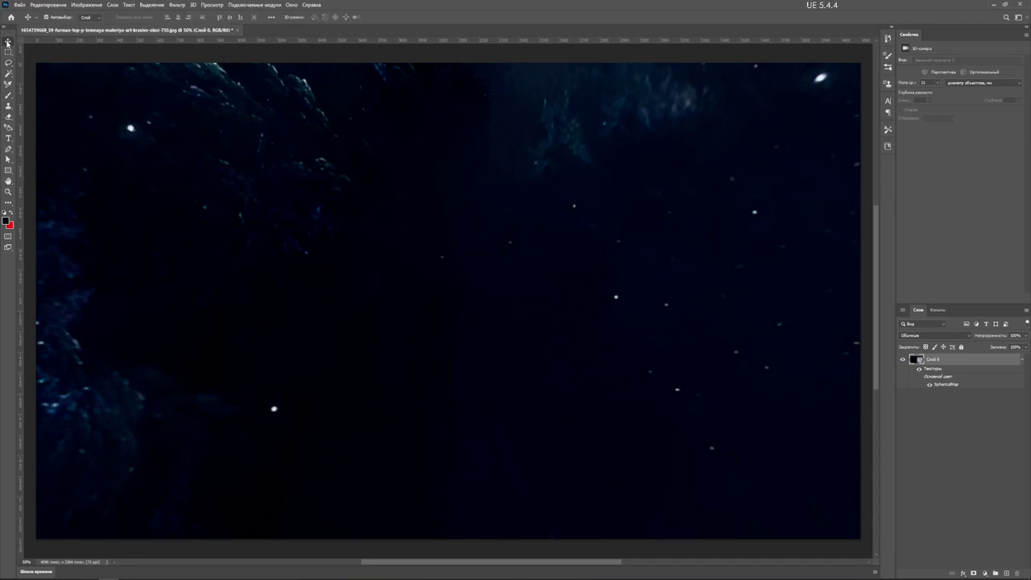
Step: Export the panorama via 3D > Spherical Panorama > Export Panorama as Desktop\SKY\IMAGE3.jpg
click(193, 4)
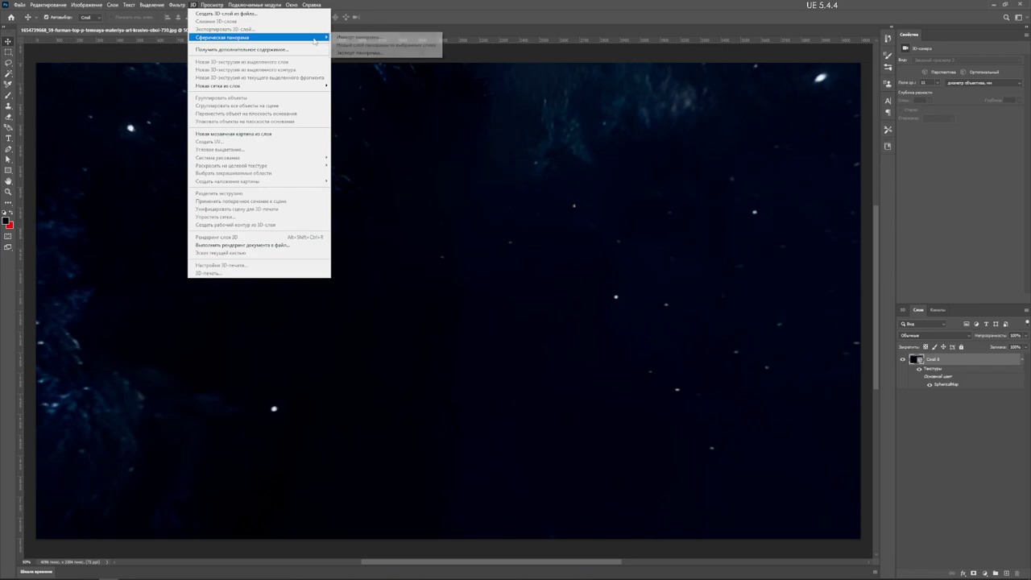
mouse_move(257, 37)
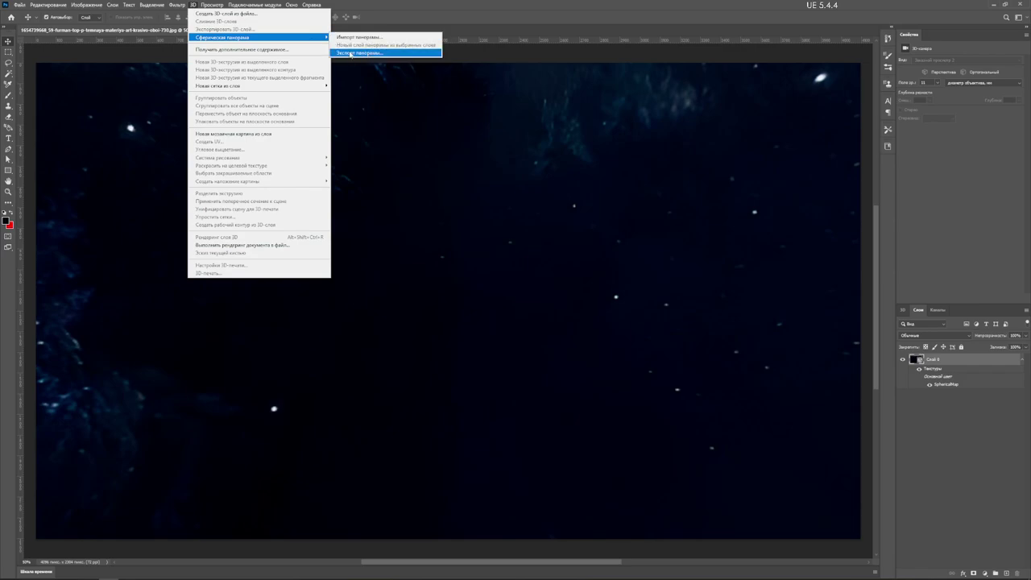
click(355, 54)
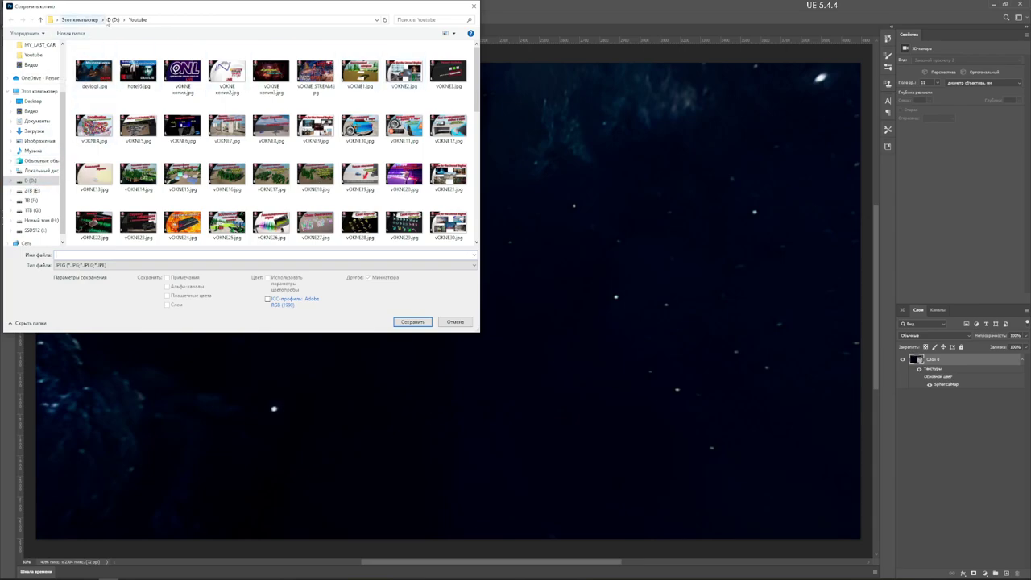
click(32, 101)
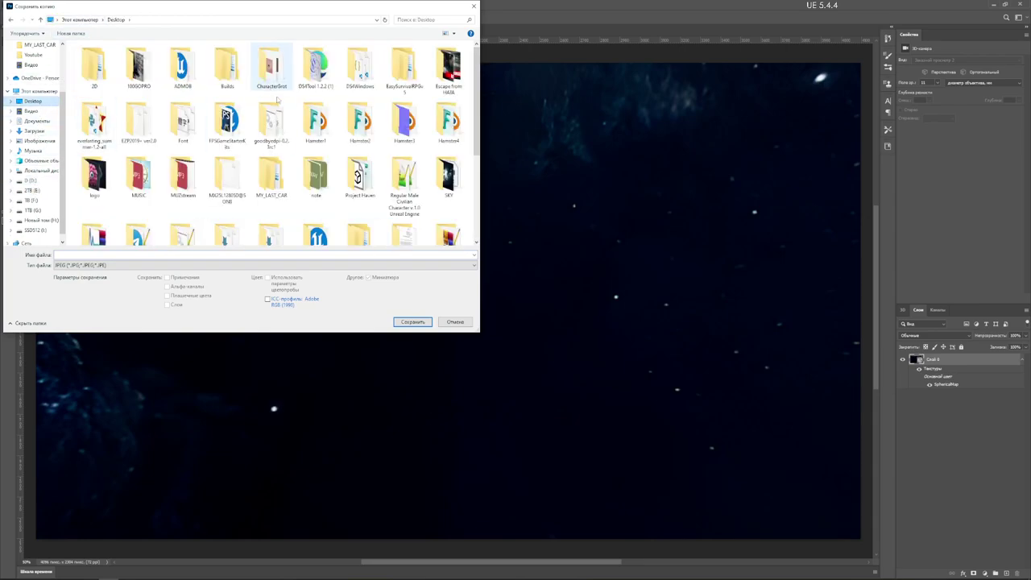
double_click(449, 176)
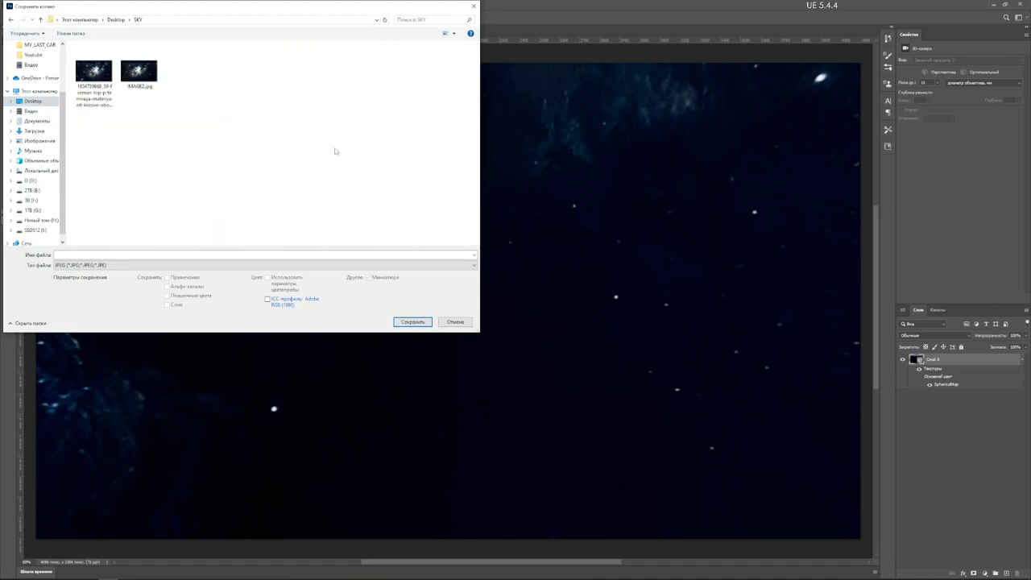
click(138, 74)
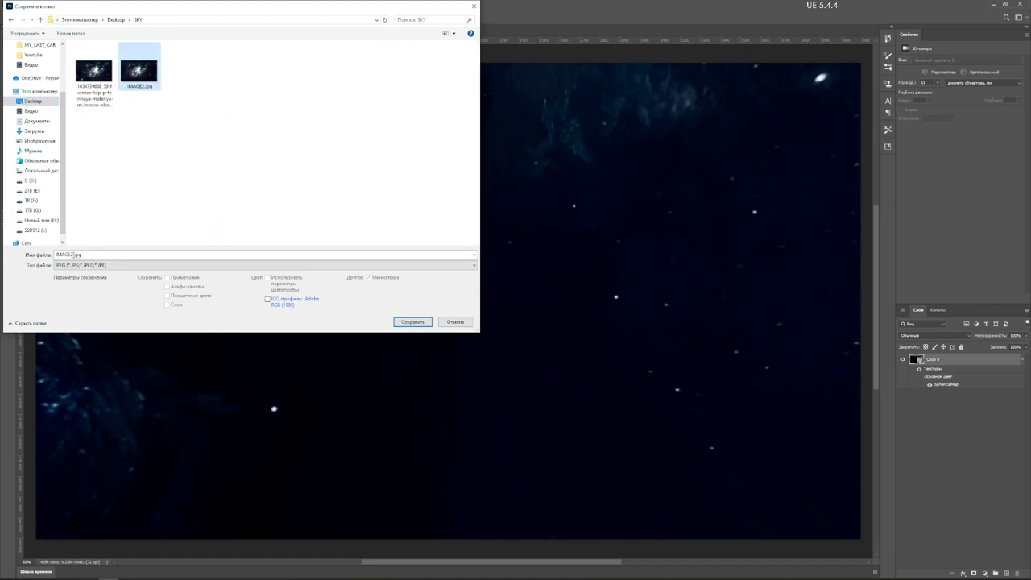
double_click(69, 254)
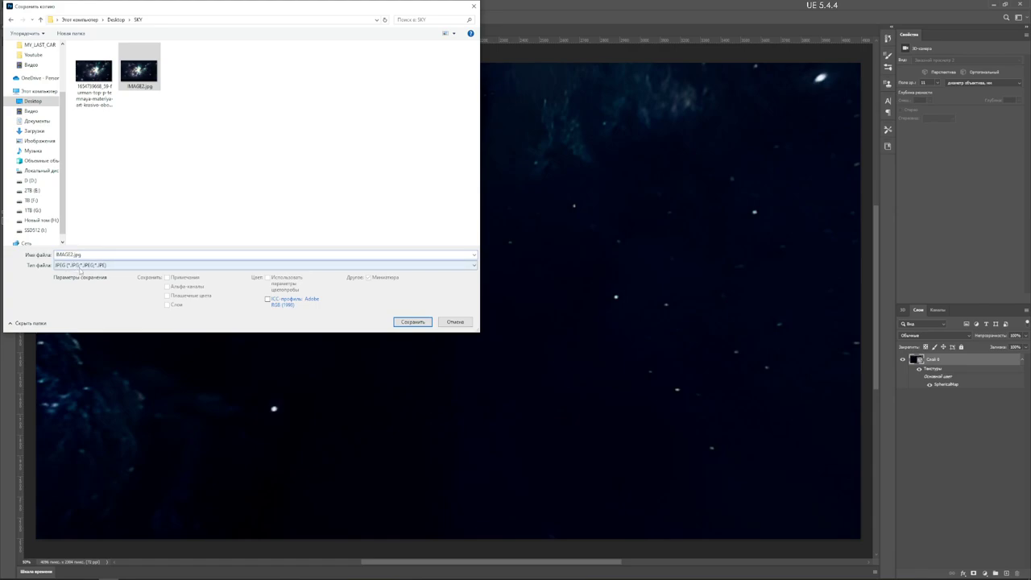
key(BackSpace)
text(3)
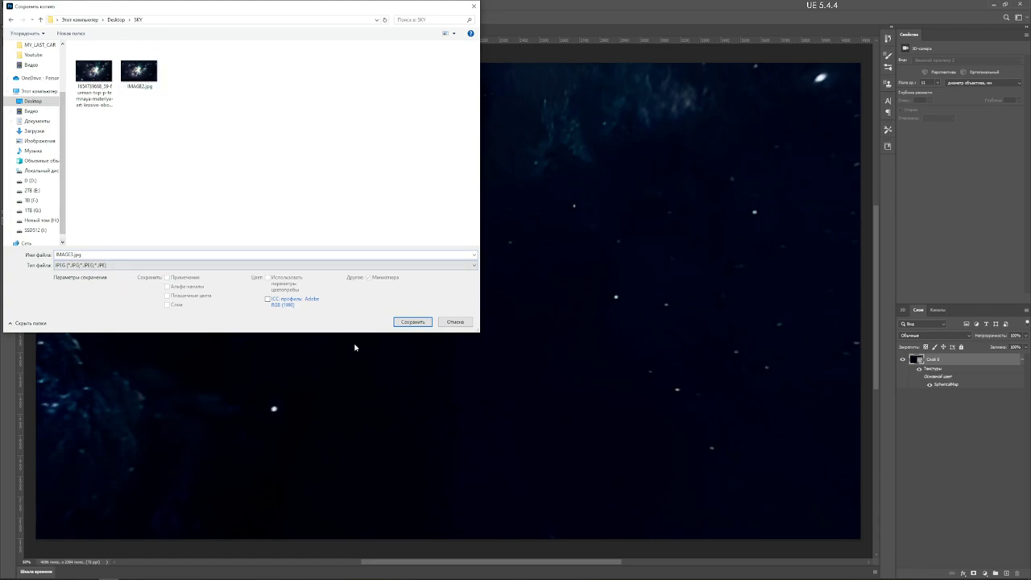
click(411, 323)
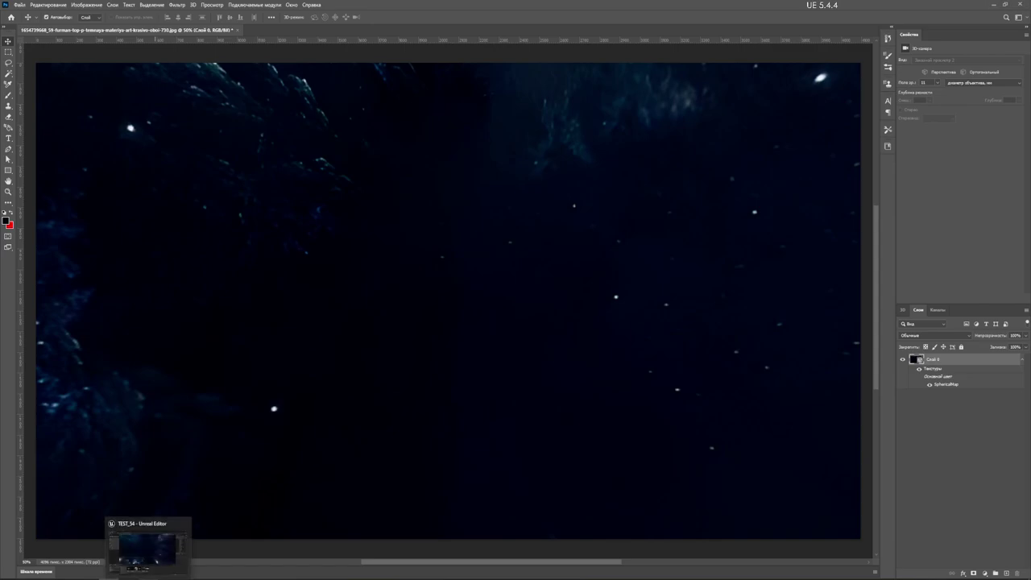
Step: In Unreal, import IMAGE3.jpg into /Game/SKY, then delete the imported IMAGE3 texture
click(153, 544)
right_click(561, 513)
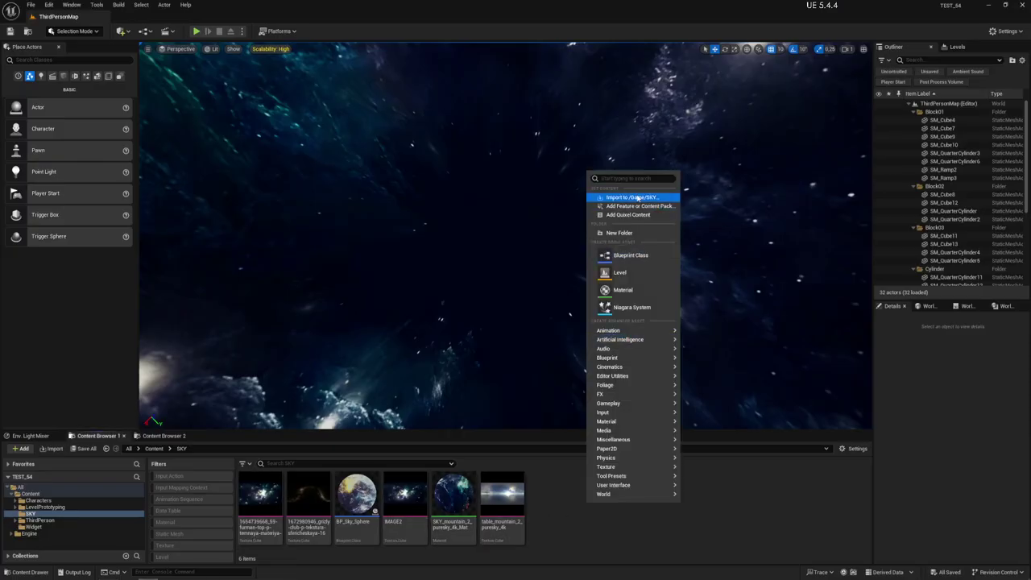
click(637, 197)
double_click(274, 72)
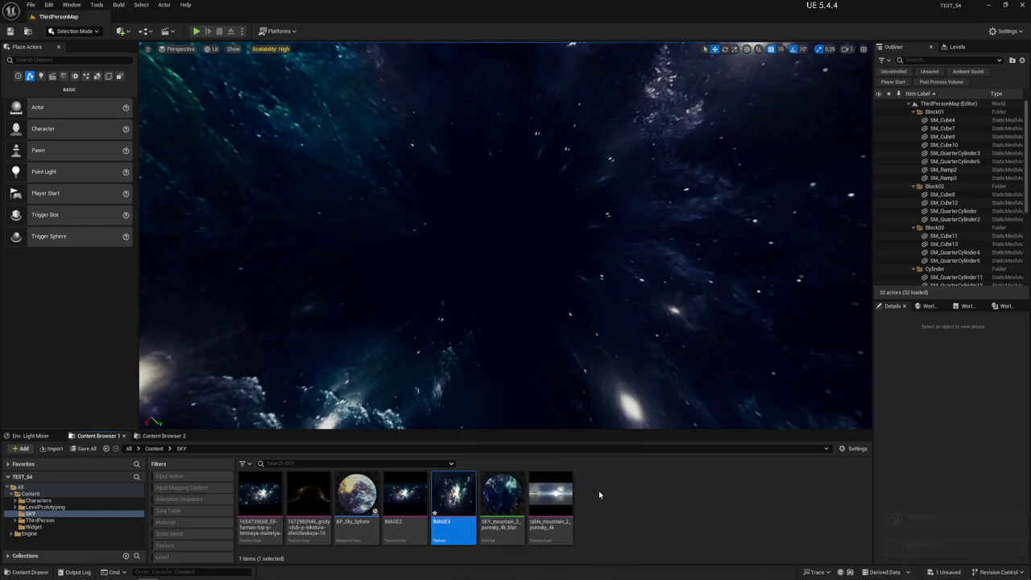
mouse_move(453, 508)
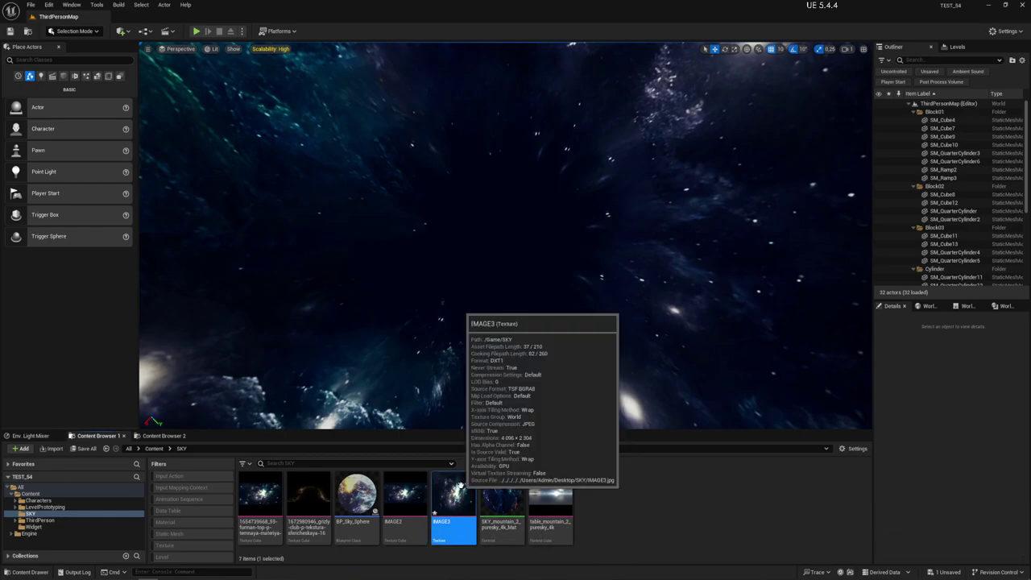
key(Delete)
click(488, 425)
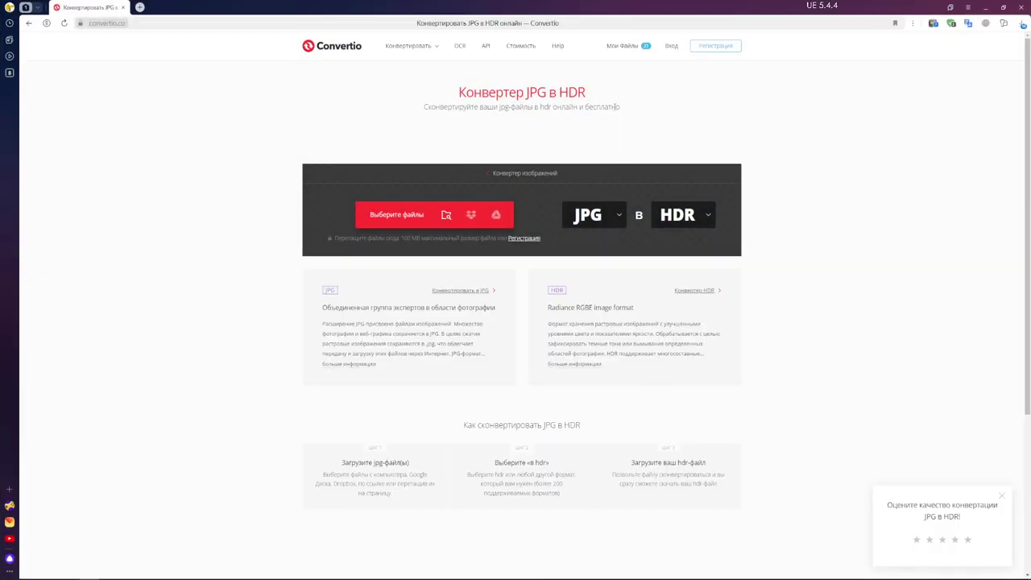
Step: Upload IMAGE3.jpg from the Desktop SKY folder to Convertio and convert it to HDR
click(403, 214)
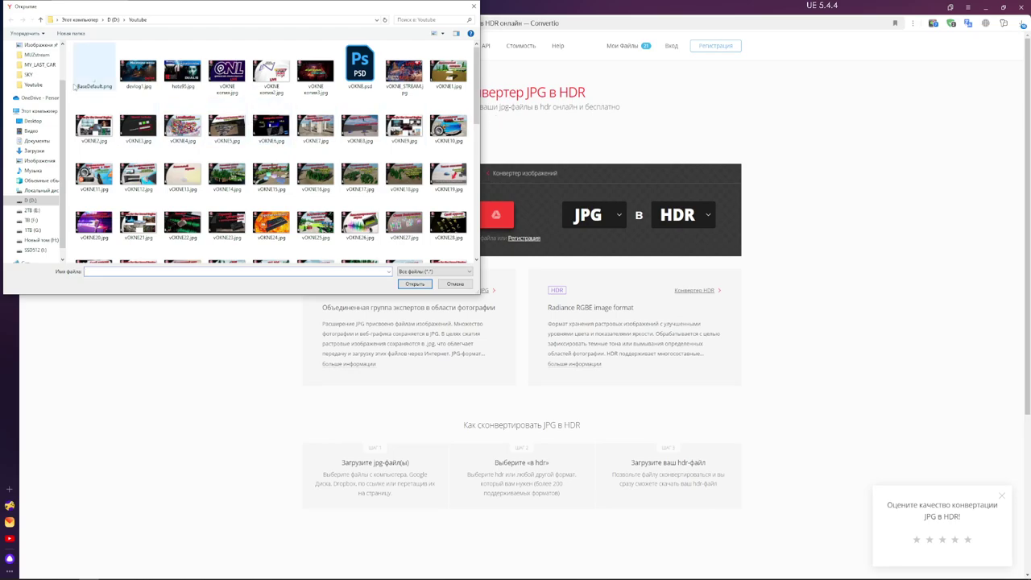
click(33, 121)
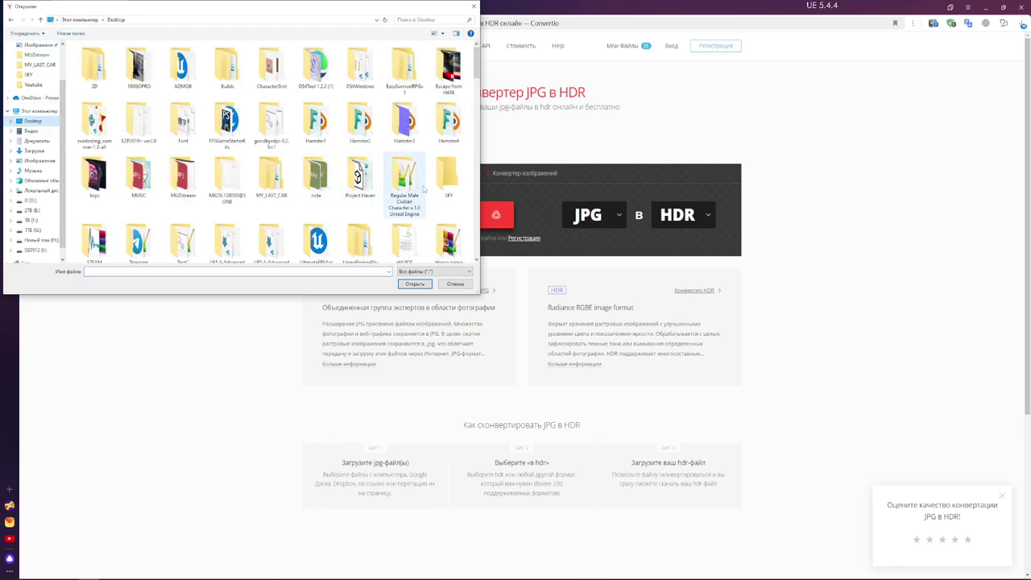
double_click(449, 176)
double_click(274, 71)
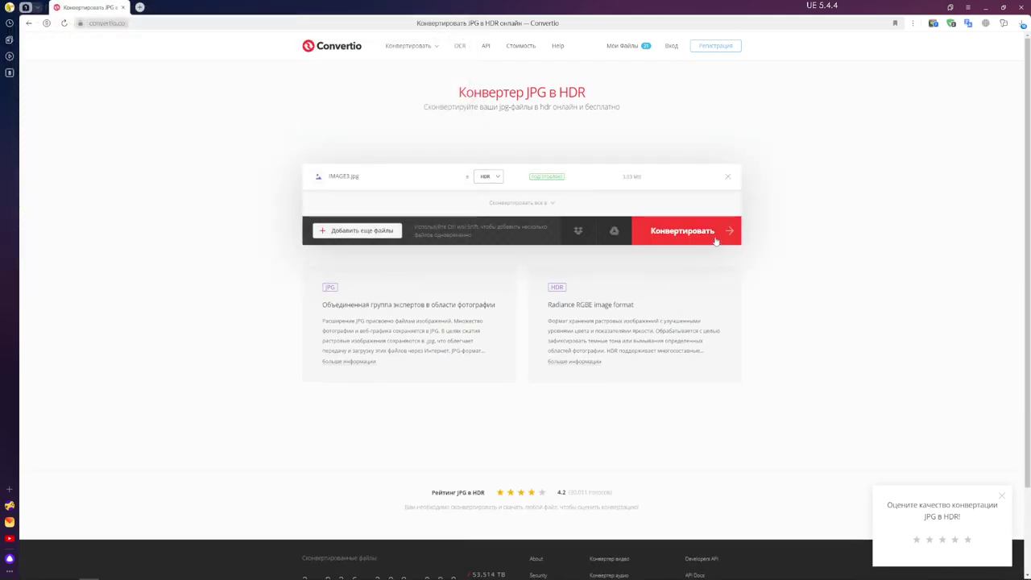
click(674, 234)
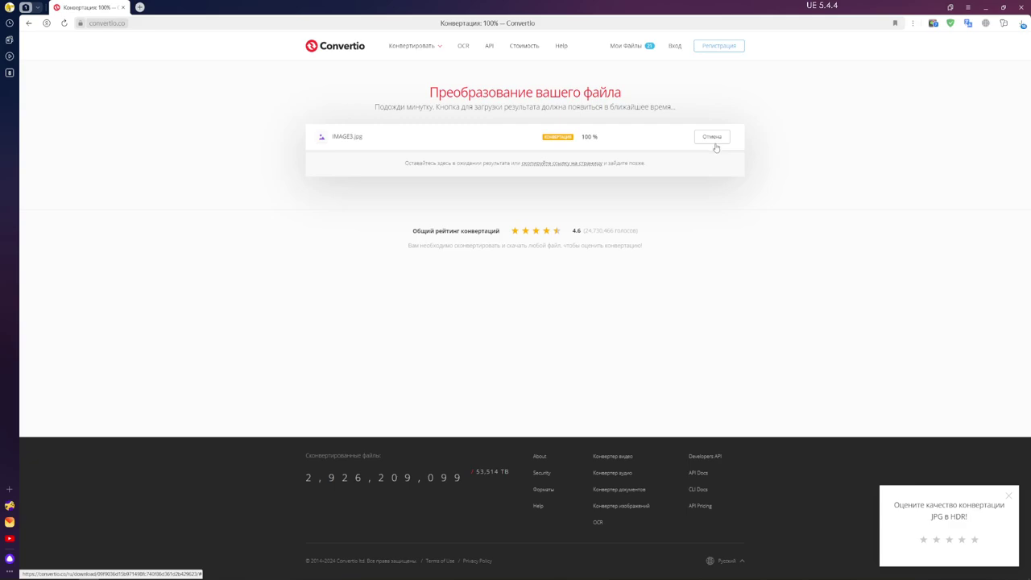
Step: Download the converted IMAGE3.hdr into the Desktop SKY folder
click(714, 142)
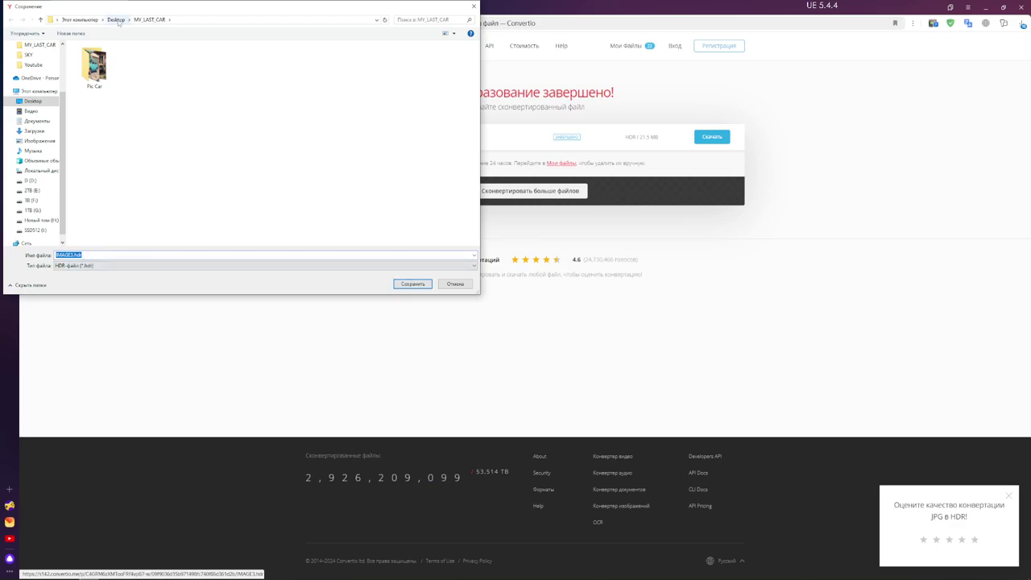
click(117, 20)
double_click(448, 176)
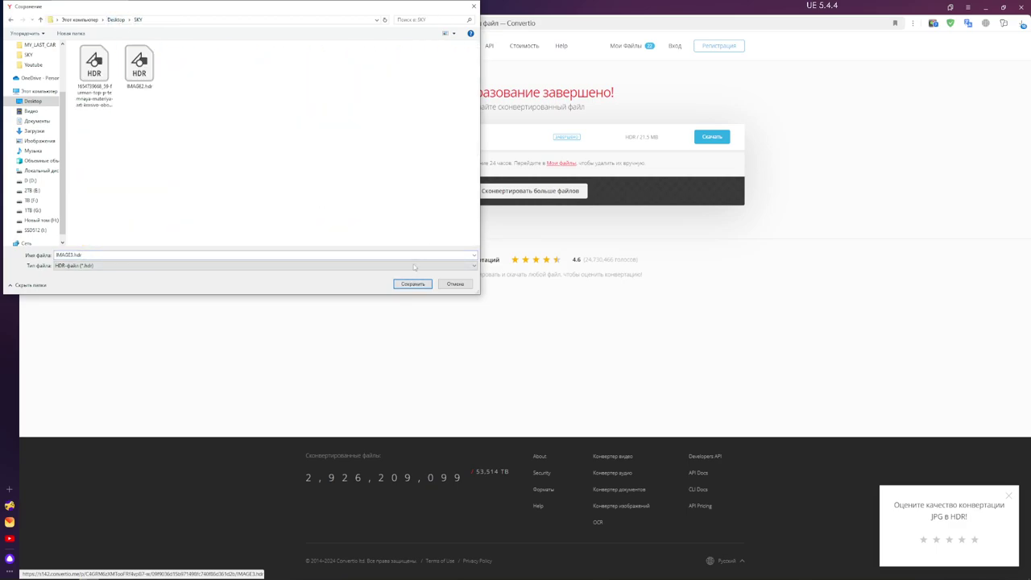
click(413, 284)
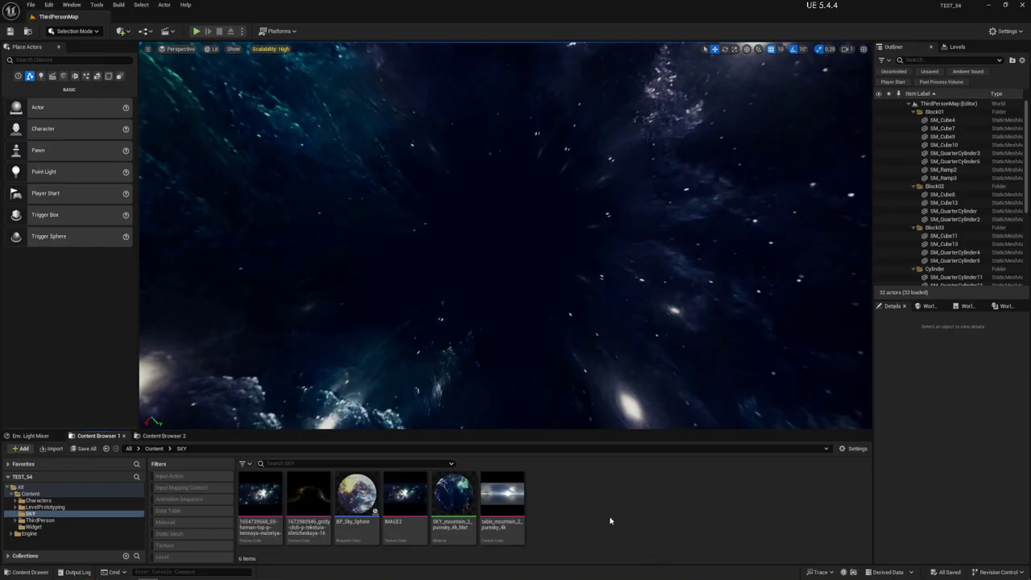
Step: Import IMAGE3.hdr into /Game/SKY as an HDR Texture Cube and select it
right_click(640, 209)
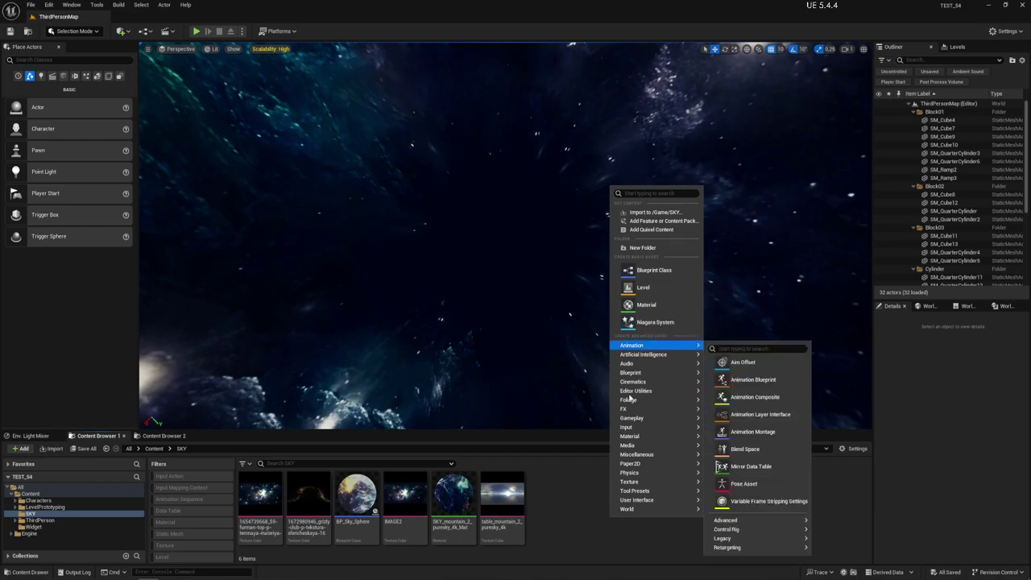
click(644, 213)
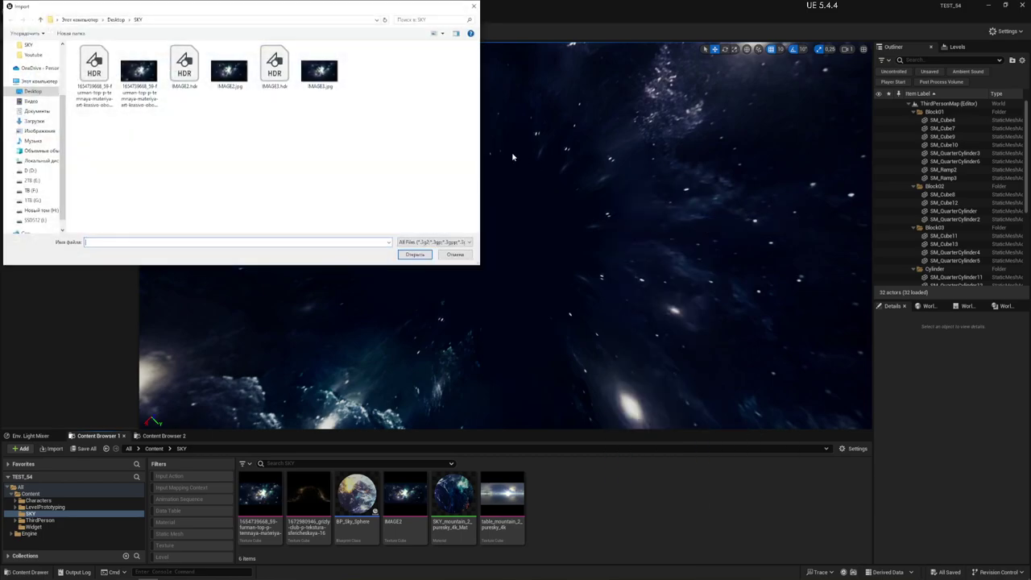
click(276, 65)
click(414, 255)
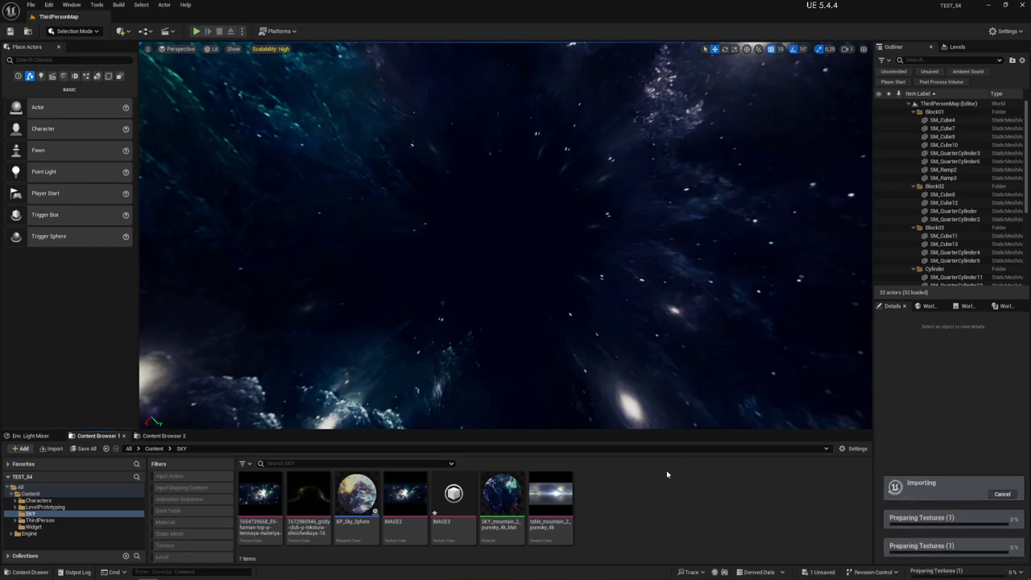
click(465, 491)
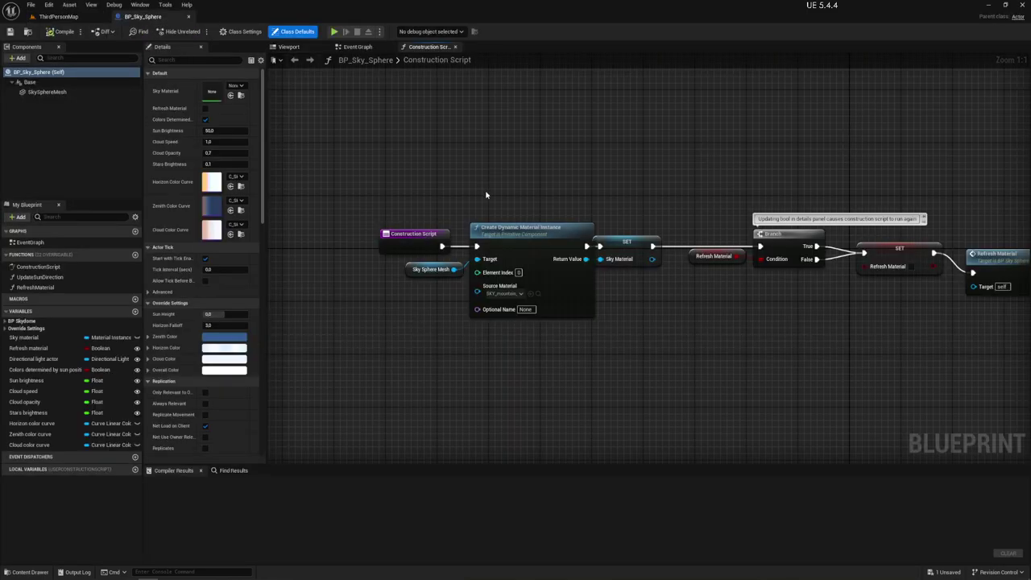
Step: Assign the IMAGE3 cubemap to the Texture Sample node in SKY_mountain_2_puresky_4k_Mat
click(191, 17)
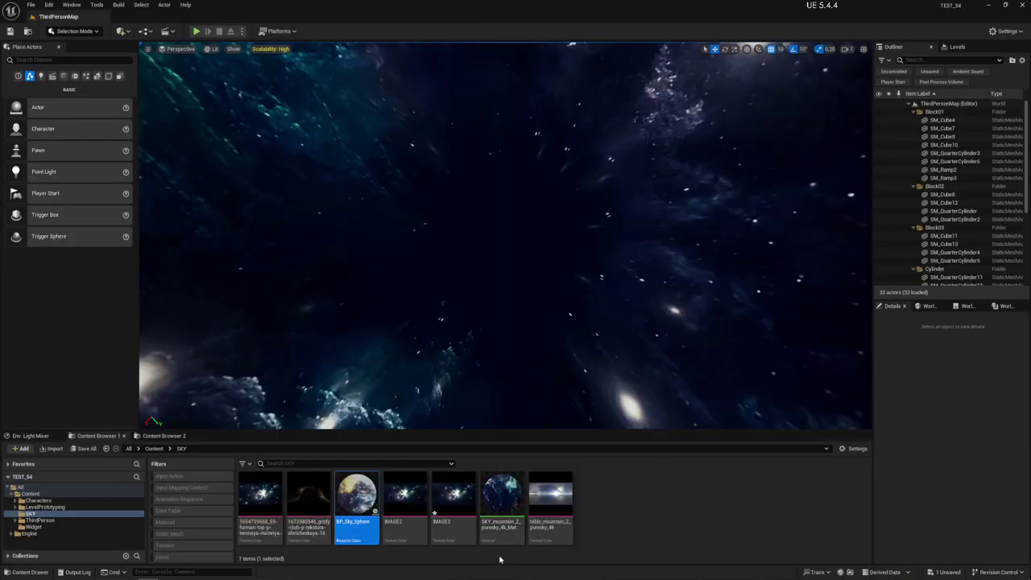
double_click(507, 491)
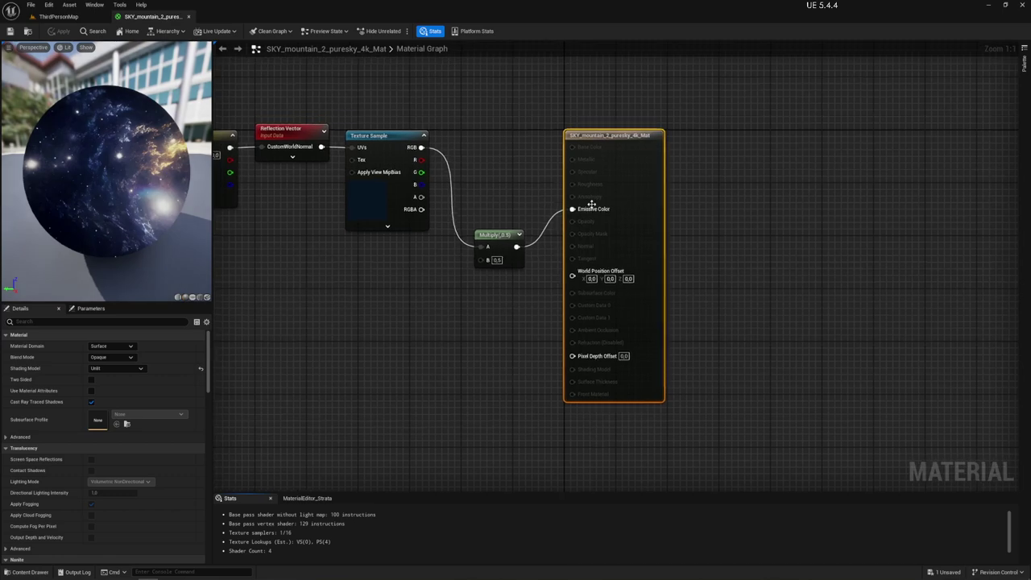
click(527, 238)
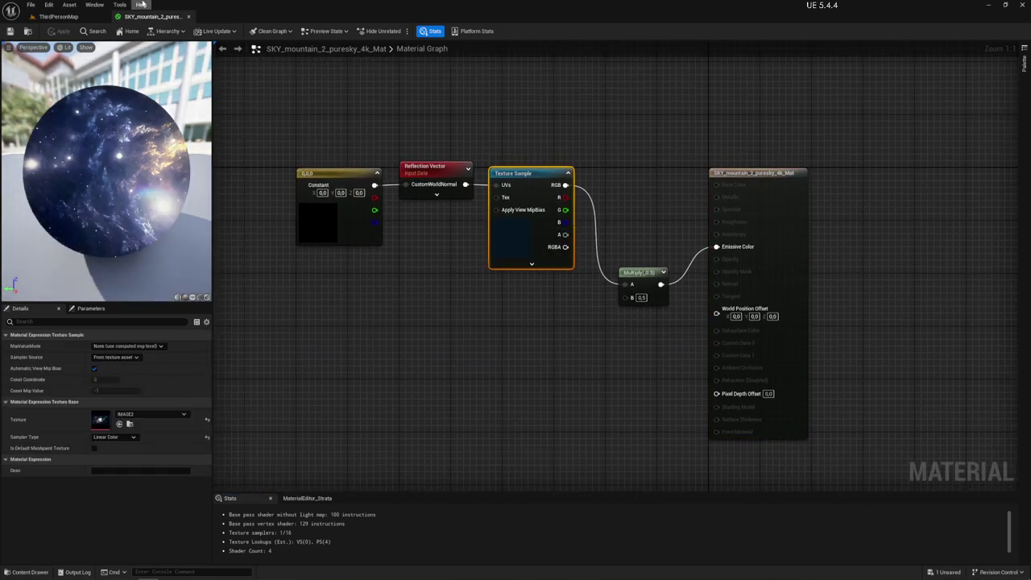
click(61, 16)
click(453, 495)
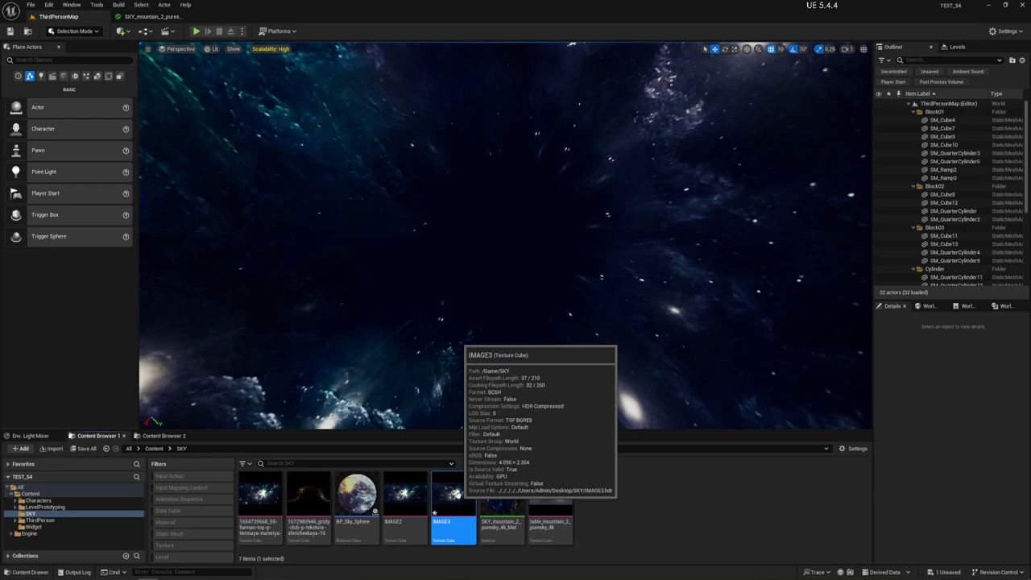
click(153, 17)
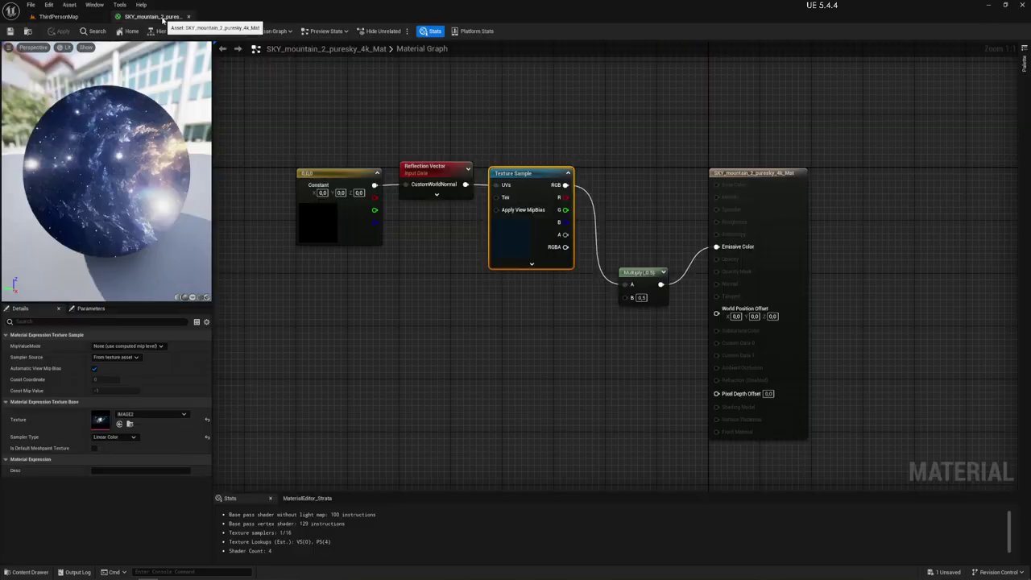
click(119, 423)
Step: Apply the material change and check the starfield sky in the level
click(47, 17)
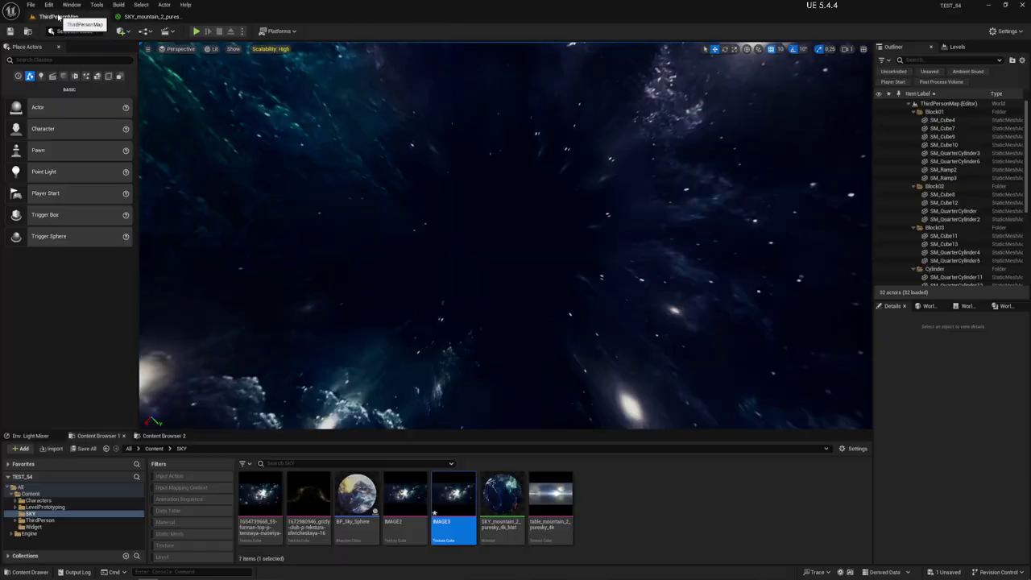
click(153, 16)
click(56, 16)
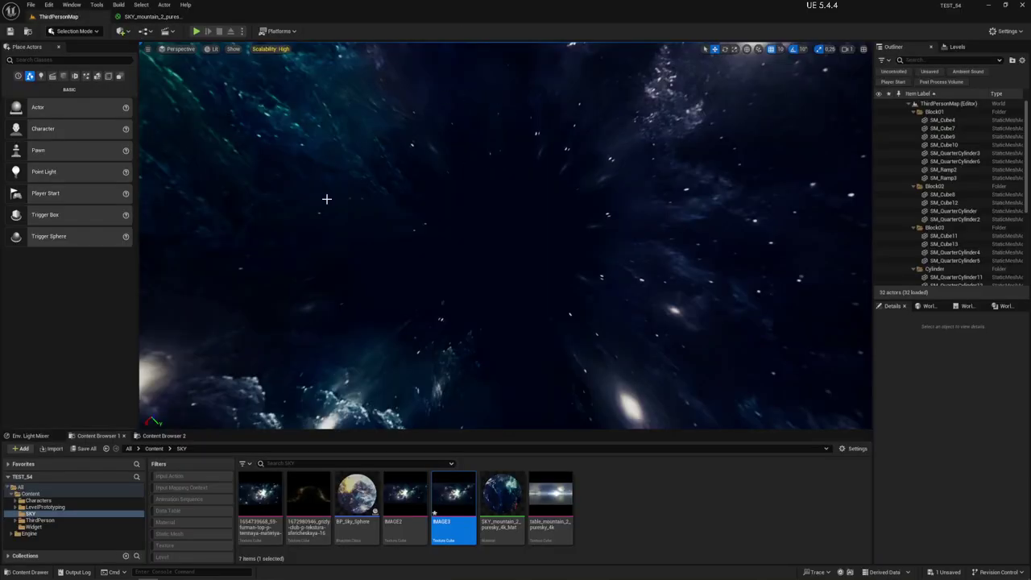
click(153, 16)
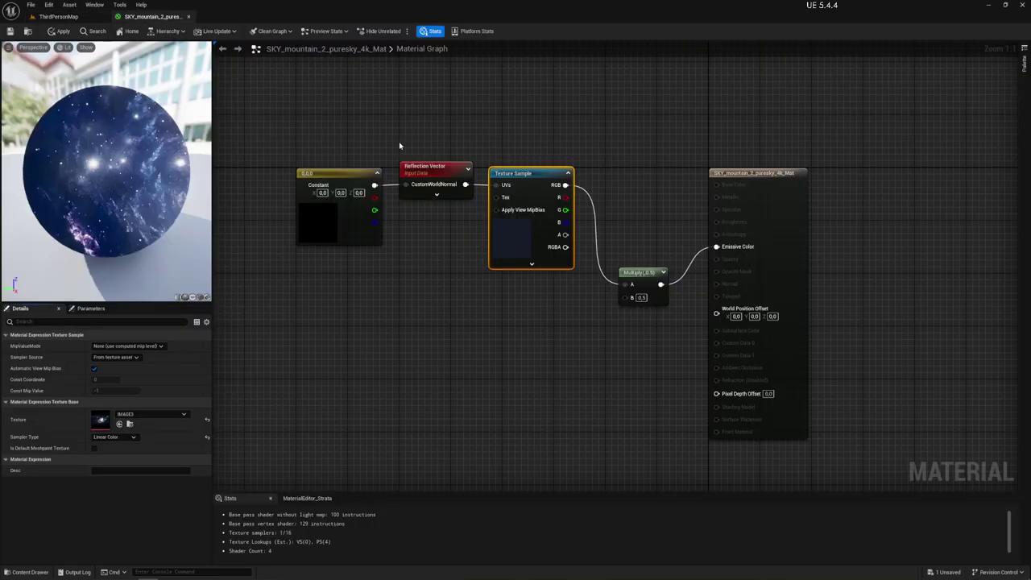
click(59, 31)
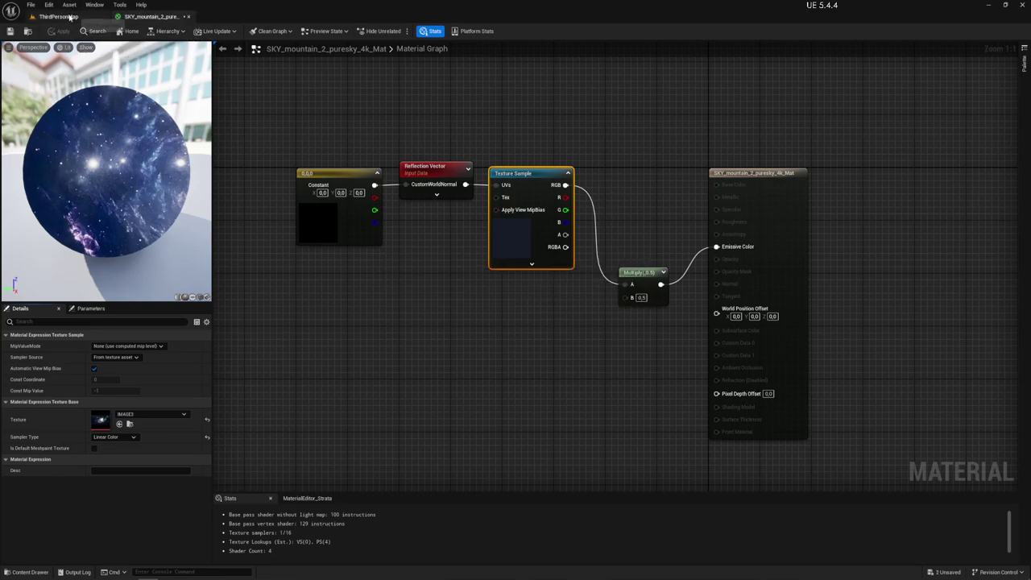
click(61, 16)
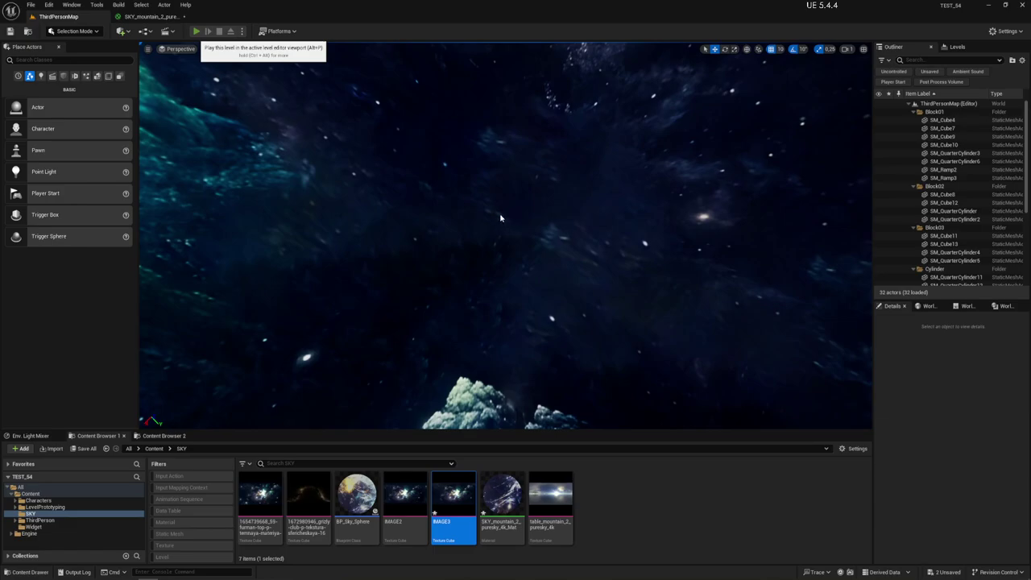
click(514, 253)
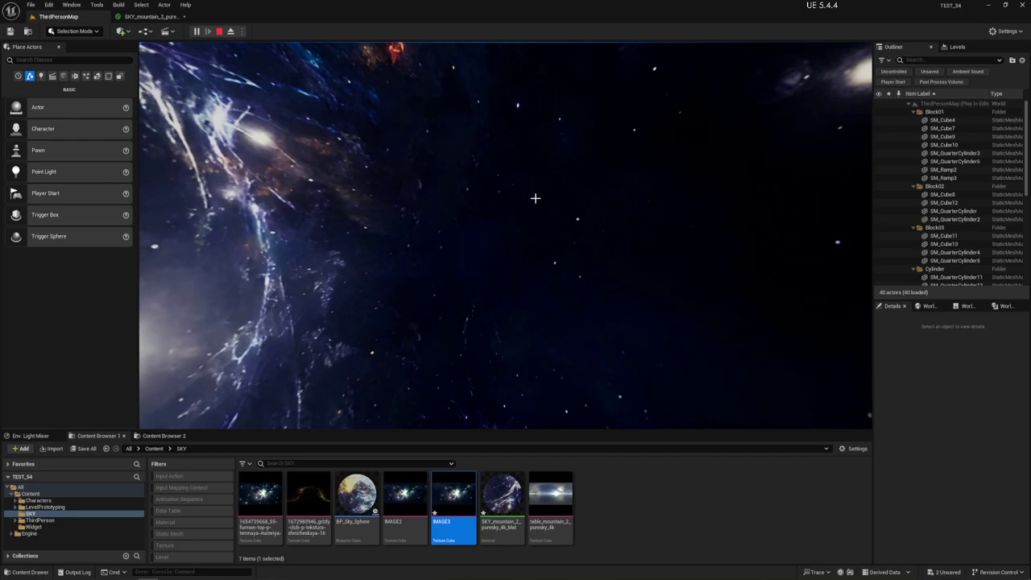
key(Escape)
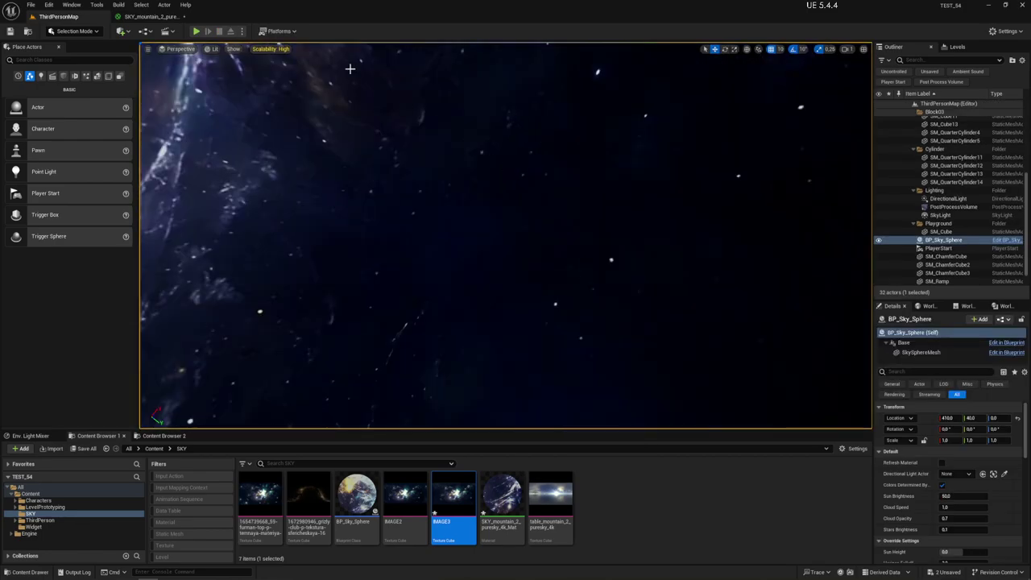
Step: Switch the sky material's Texture Sample to the IMAGE2 cubemap and apply it
mouse_move(329, 106)
mouse_down()
mouse_move(811, 289)
mouse_move(725, 202)
mouse_move(749, 121)
mouse_up()
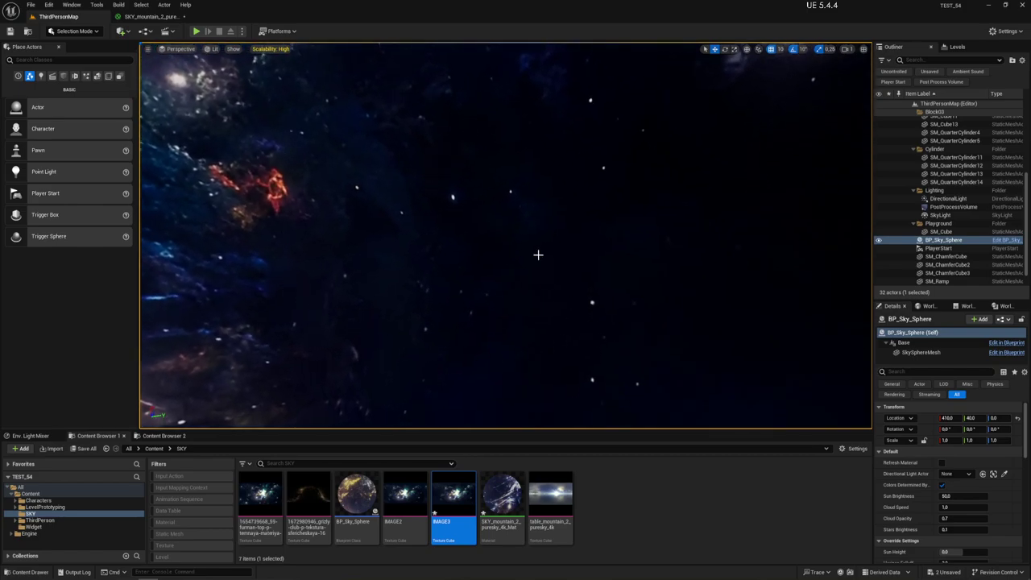
drag(538, 254, 564, 274)
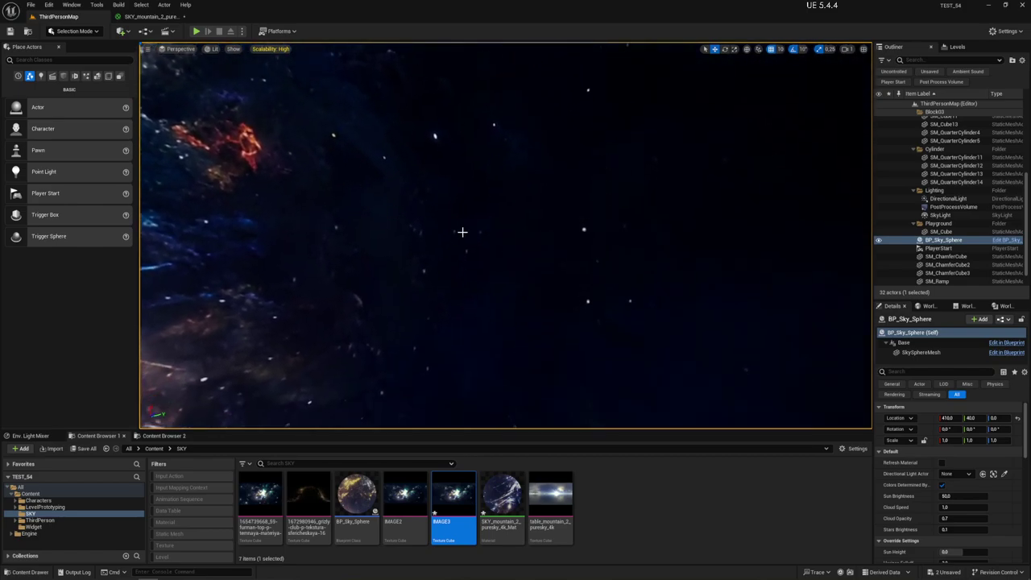
click(406, 493)
click(175, 17)
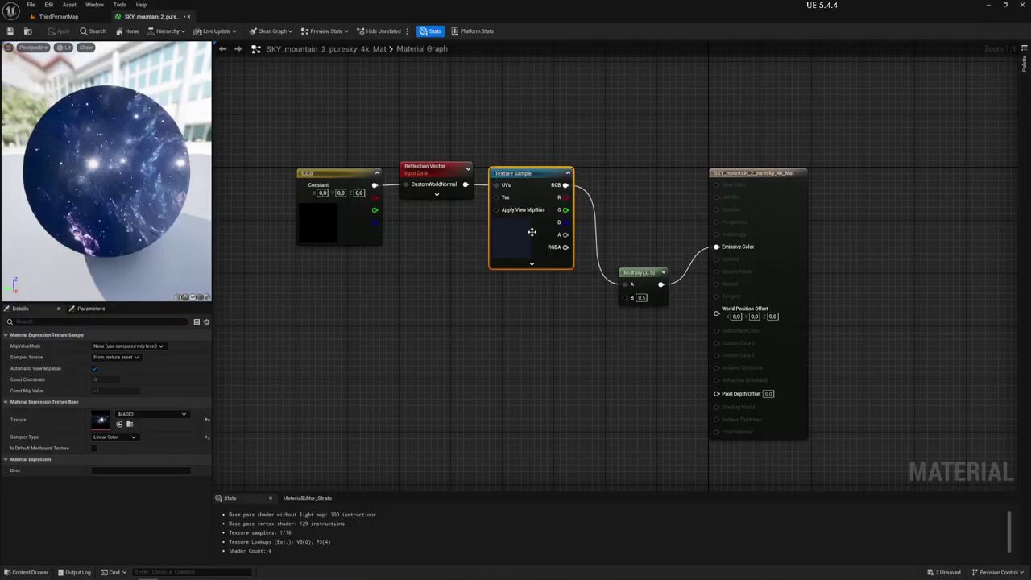
click(119, 424)
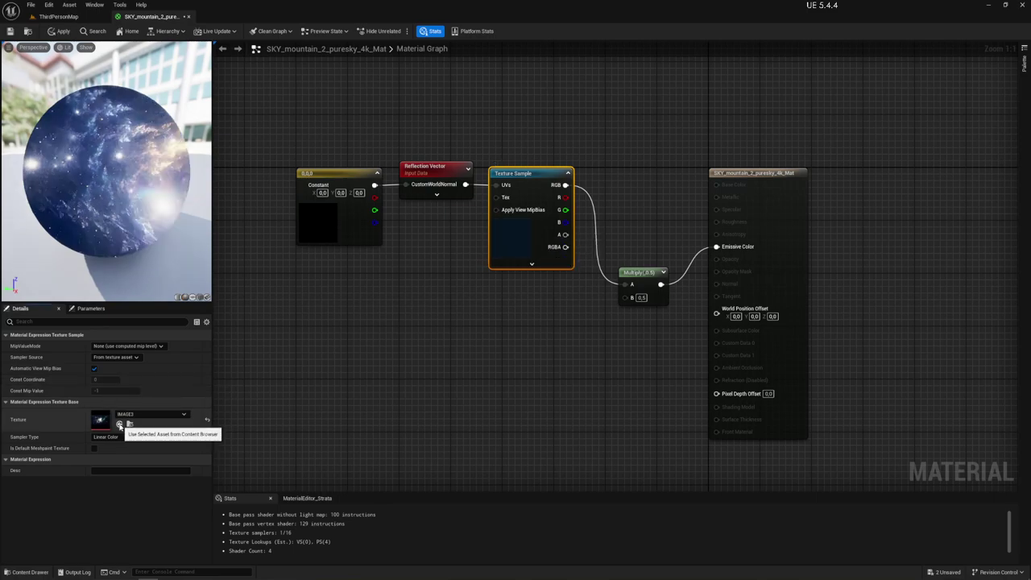
click(57, 31)
Step: Look around the updated IMAGE2 sky in the level viewport
click(60, 17)
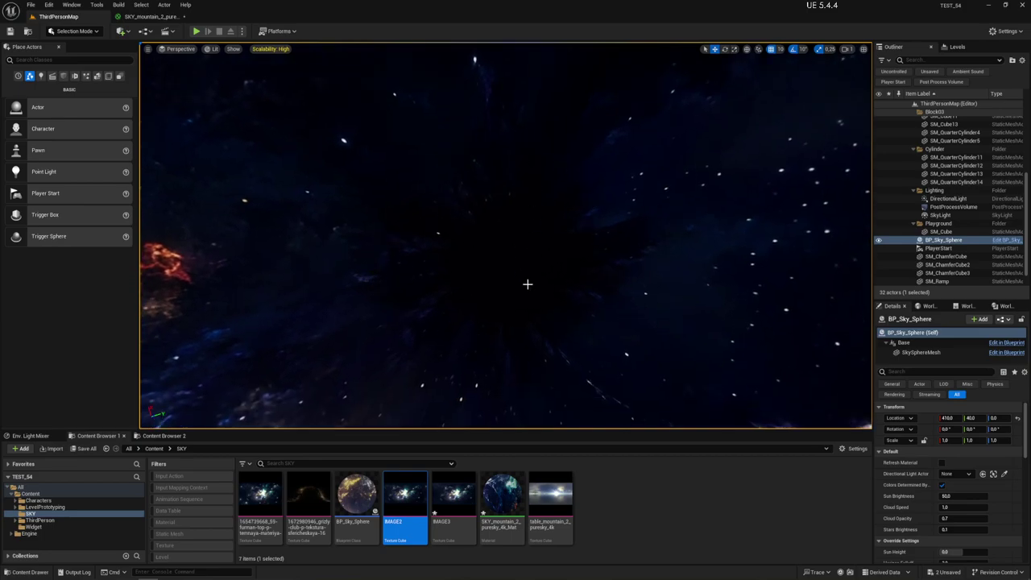
mouse_move(527, 283)
mouse_down()
mouse_move(483, 306)
mouse_move(532, 293)
mouse_up()
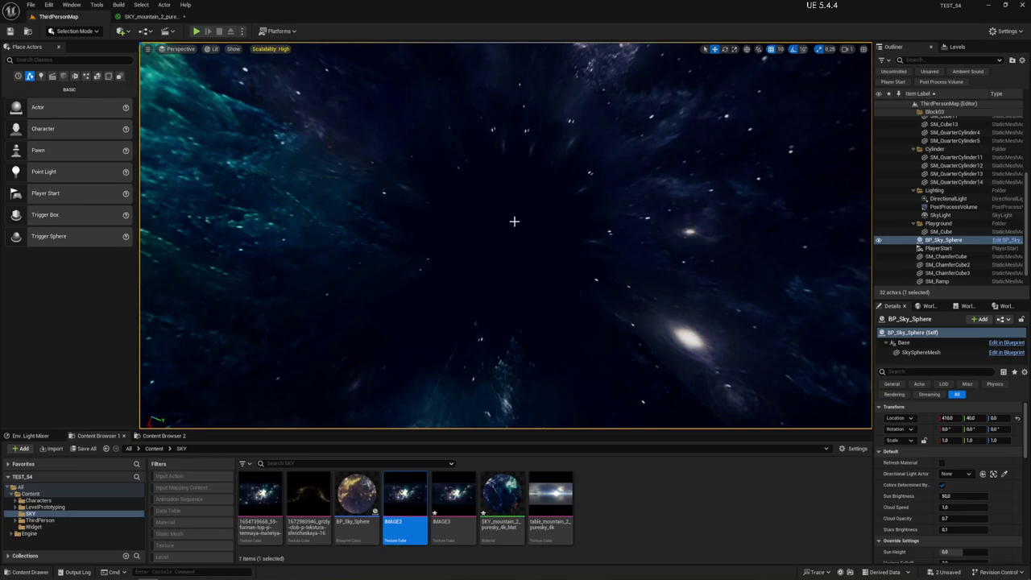
drag(514, 221, 544, 220)
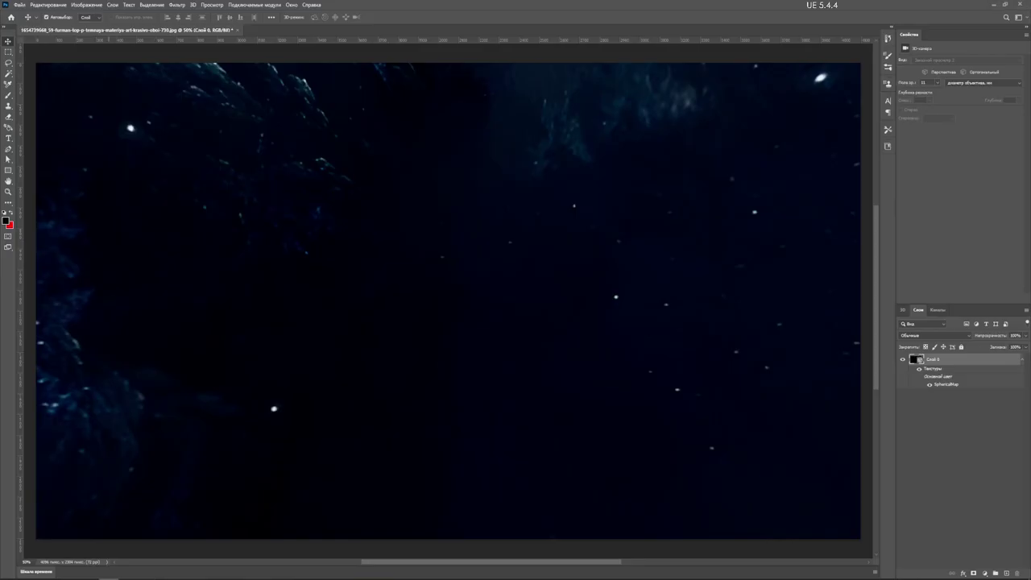
click(194, 5)
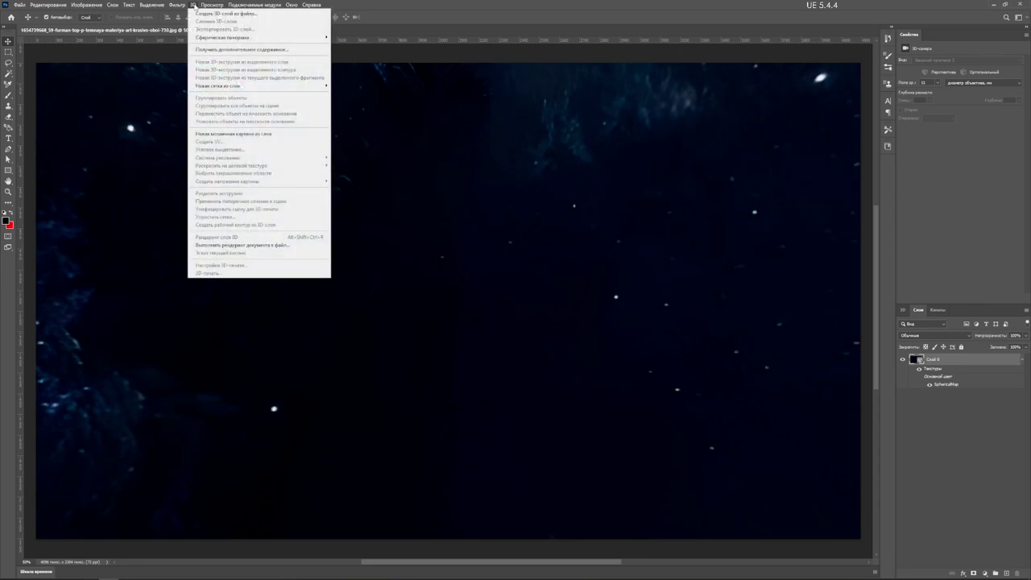
mouse_move(222, 37)
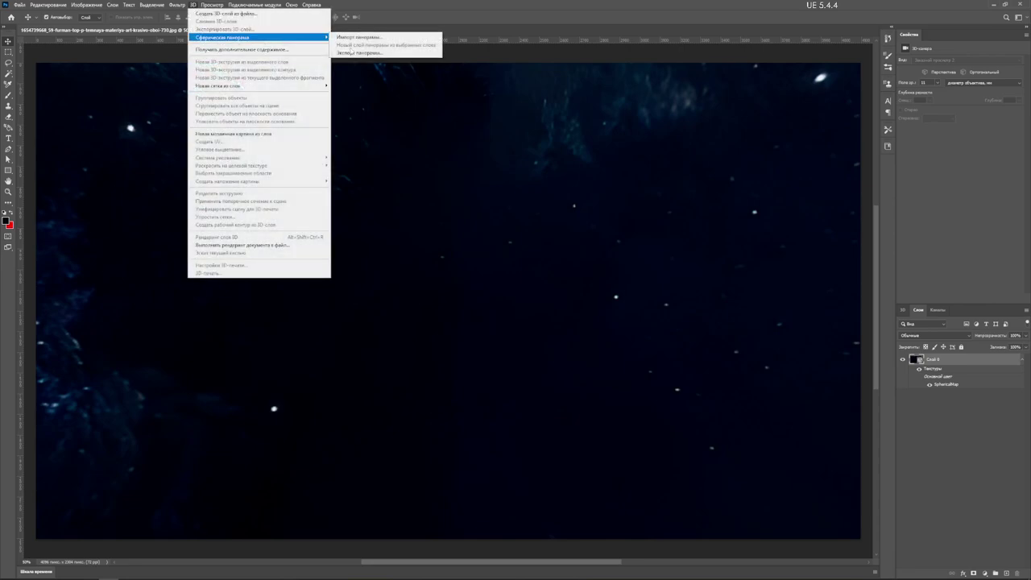
click(602, 17)
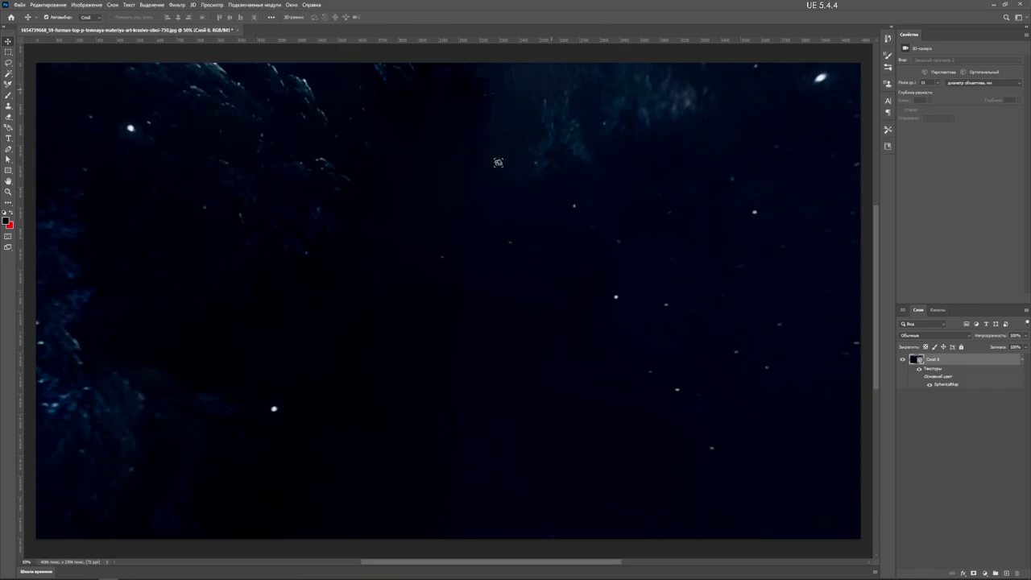